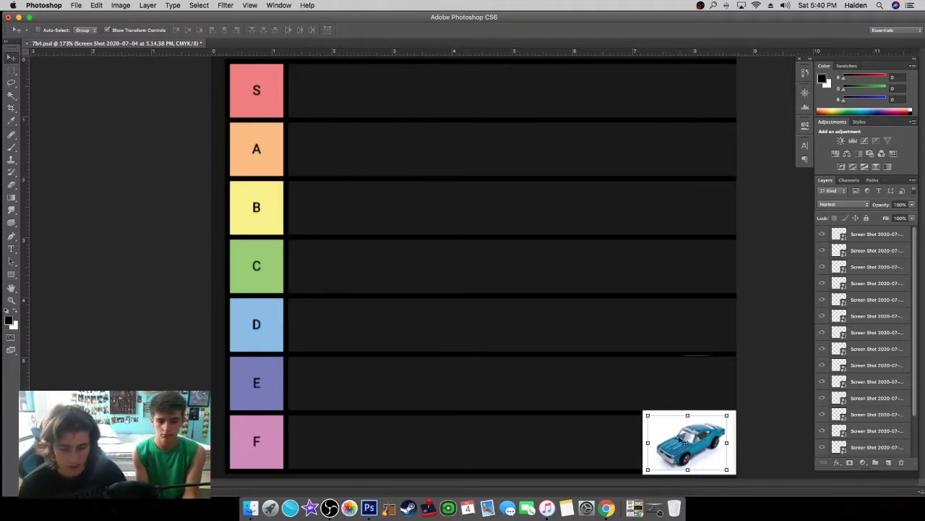
- Move the blue car photo into row C and scale it down to row height
{"action": "left_click_drag", "start_coordinate": [691, 451], "coordinate": [609, 305]}
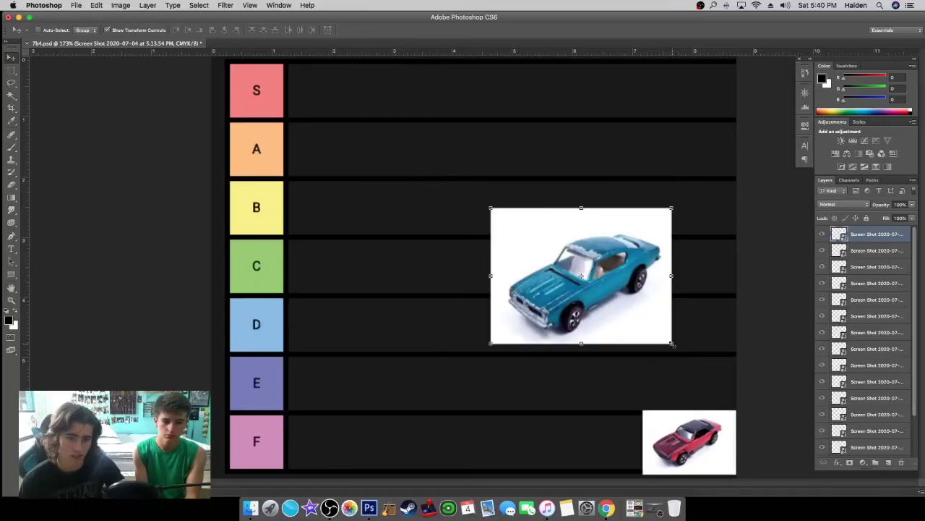
{"action": "left_click_drag", "start_coordinate": [664, 450], "coordinate": [595, 378]}
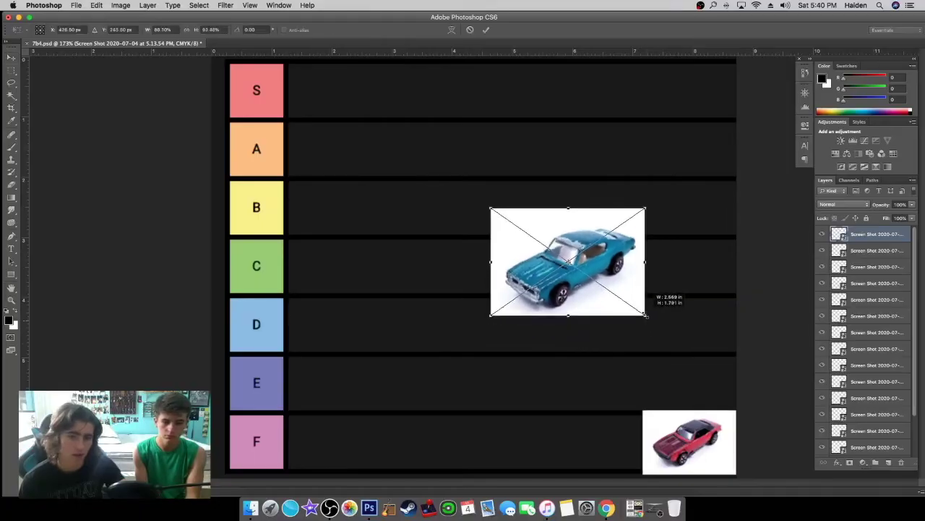
{"action": "left_click_drag", "start_coordinate": [647, 315], "coordinate": [644, 315]}
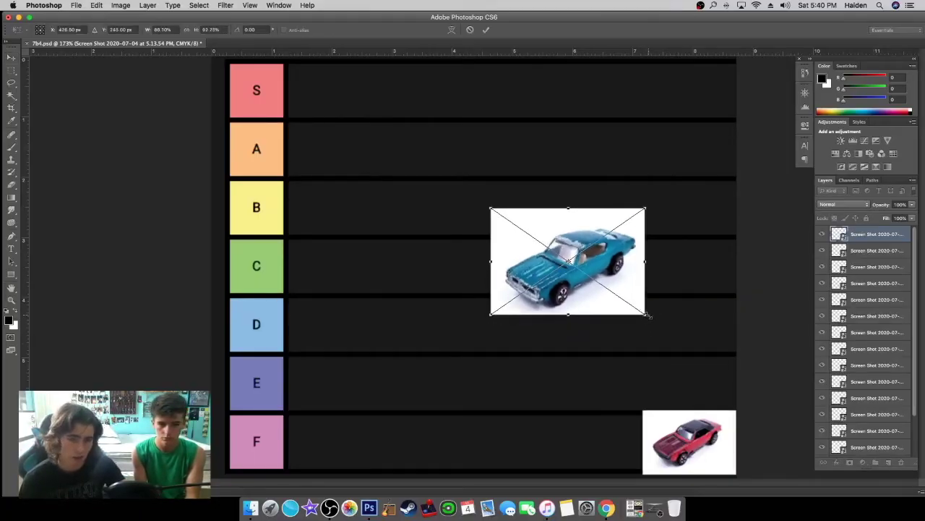
{"action": "left_click_drag", "start_coordinate": [648, 316], "coordinate": [344, 279]}
{"action": "key", "text": "Return"}
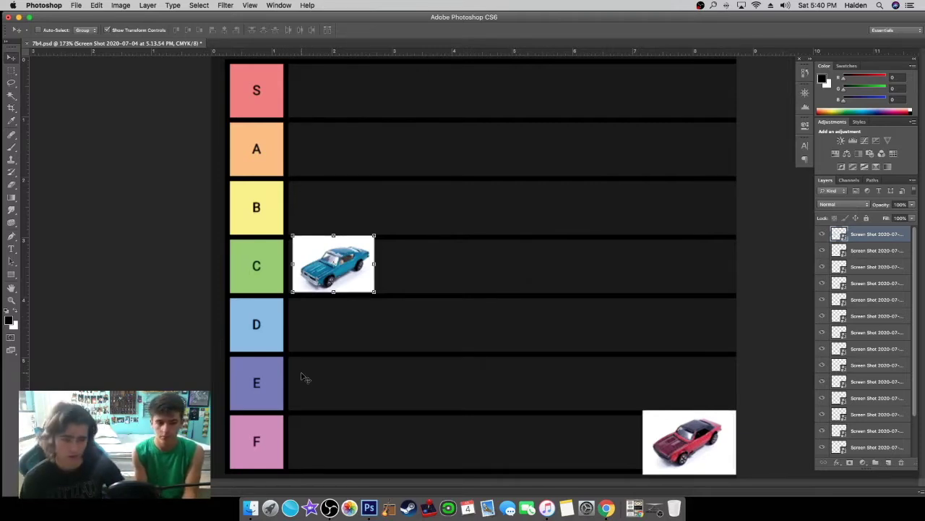
{"action": "left_click", "coordinate": [867, 253]}
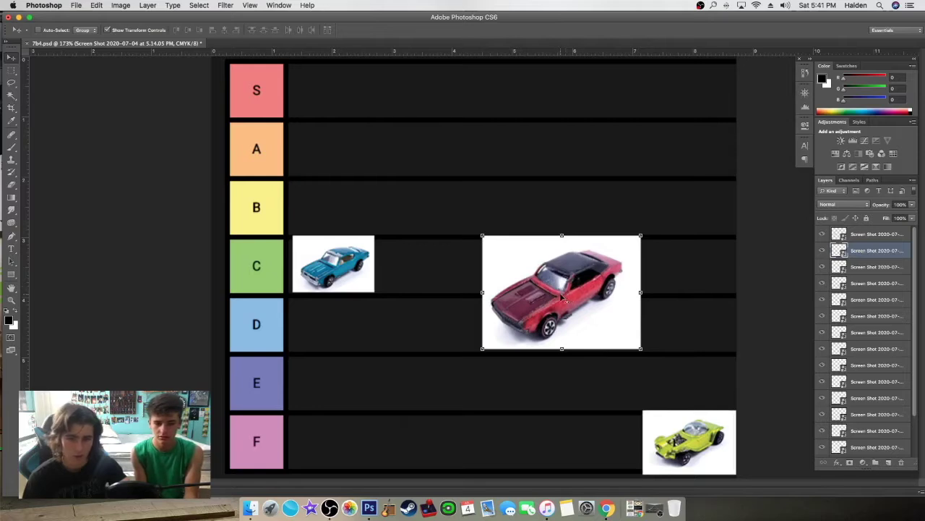
- Shrink the red car photo to row size and set it first in row A
{"action": "left_click_drag", "start_coordinate": [640, 348], "coordinate": [573, 299]}
{"action": "key", "text": "Return"}
{"action": "left_click_drag", "start_coordinate": [530, 276], "coordinate": [338, 160]}
{"action": "left_click", "coordinate": [864, 267]}
- Scale the lime-green car photo to row size and position it first in row S
{"action": "key", "text": "ctrl+t"}
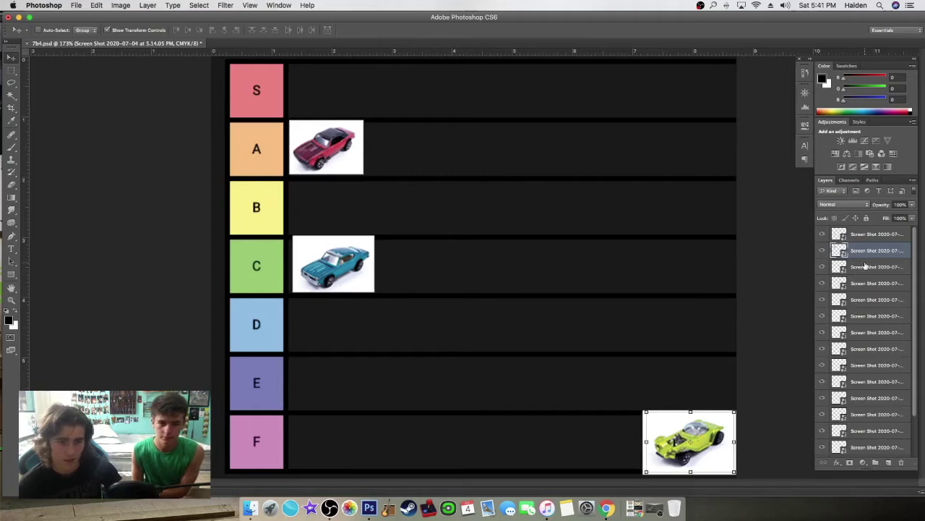
{"action": "left_click_drag", "start_coordinate": [689, 442], "coordinate": [564, 247]}
{"action": "left_click_drag", "start_coordinate": [610, 278], "coordinate": [708, 353]}
{"action": "key", "text": "Return"}
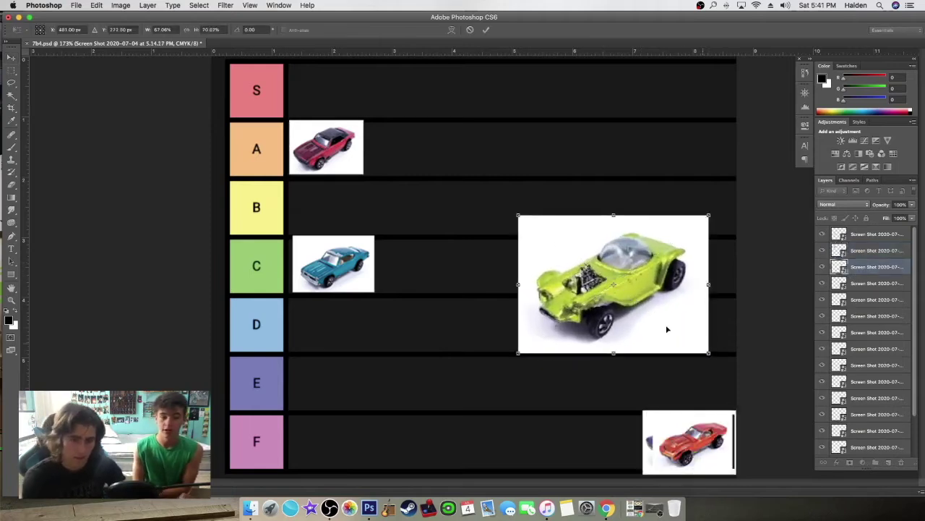
{"action": "left_click_drag", "start_coordinate": [646, 305], "coordinate": [594, 237]}
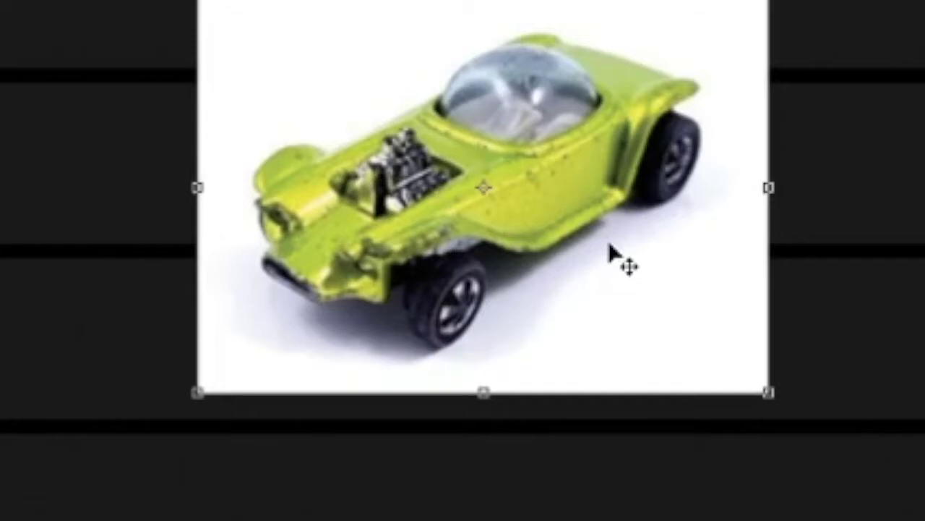
{"action": "left_click_drag", "start_coordinate": [603, 232], "coordinate": [553, 310]}
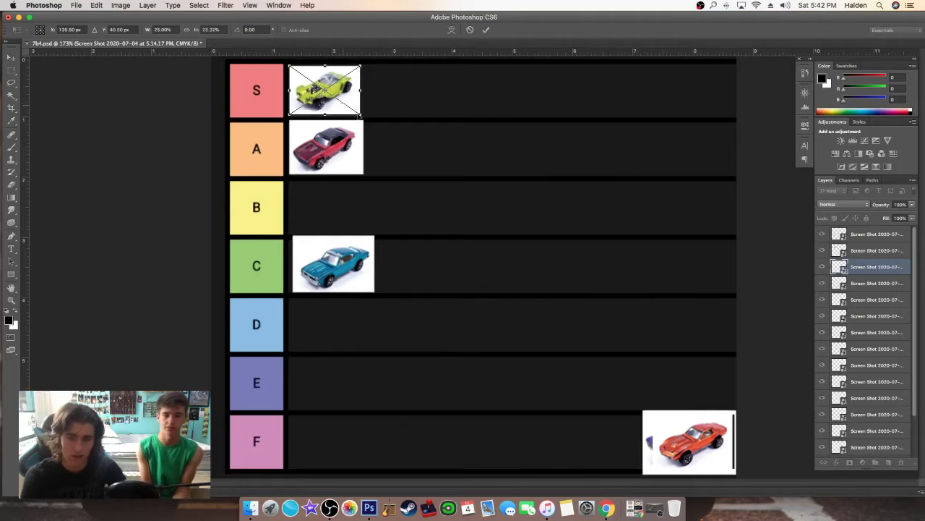
{"action": "key", "text": "Return"}
- Lift the orange car out of row F, shrink it, and place it first in row B
{"action": "left_click_drag", "start_coordinate": [731, 464], "coordinate": [699, 377]}
{"action": "key", "text": "ctrl+t"}
{"action": "left_click_drag", "start_coordinate": [652, 316], "coordinate": [629, 273]}
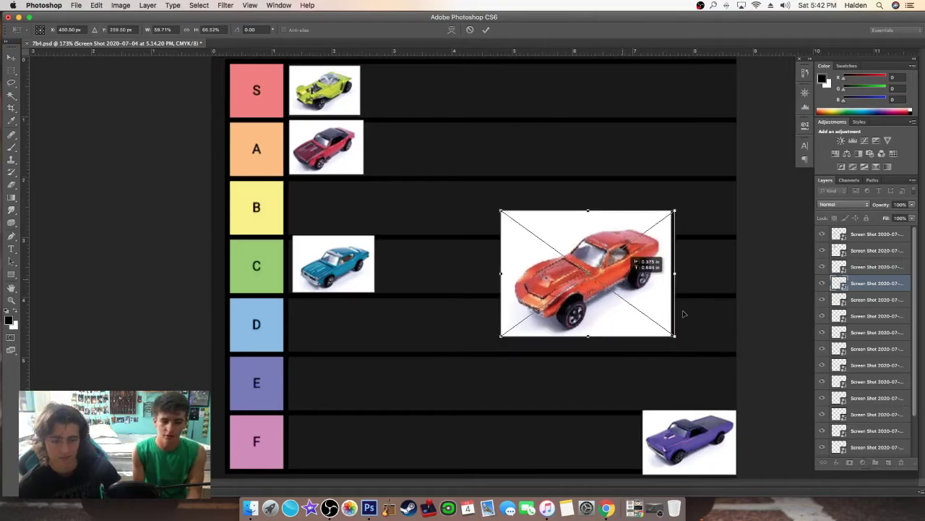
{"action": "left_click_drag", "start_coordinate": [683, 314], "coordinate": [682, 309]}
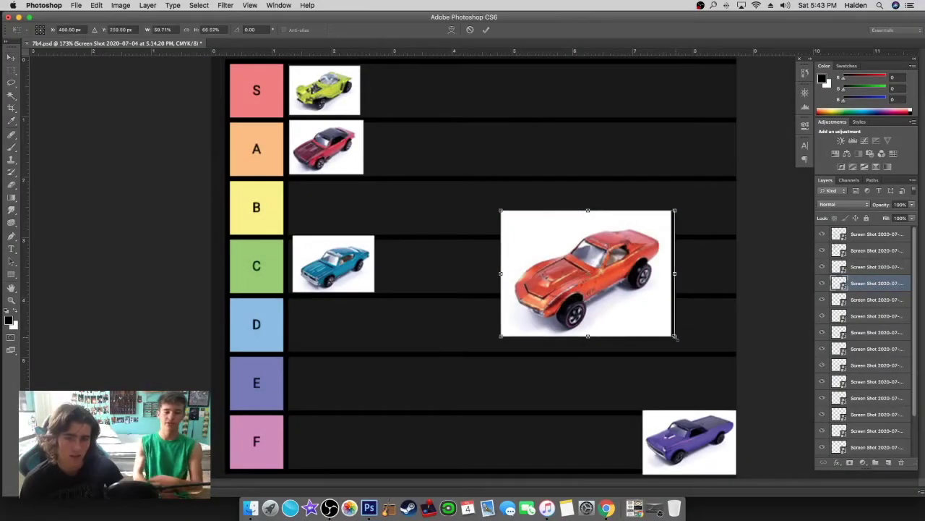
{"action": "left_click_drag", "start_coordinate": [672, 336], "coordinate": [606, 284]}
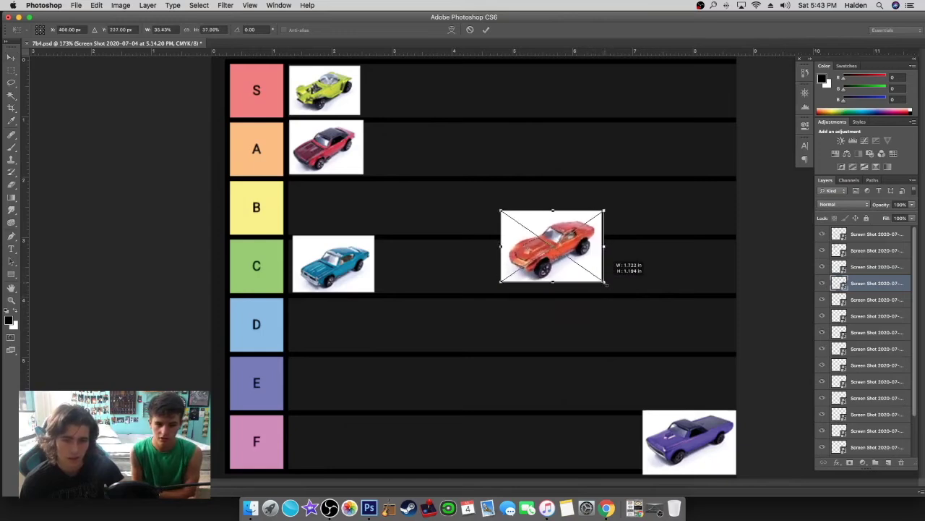
{"action": "left_click_drag", "start_coordinate": [507, 245], "coordinate": [278, 206]}
{"action": "key", "text": "Return"}
{"action": "left_click", "coordinate": [713, 470]}
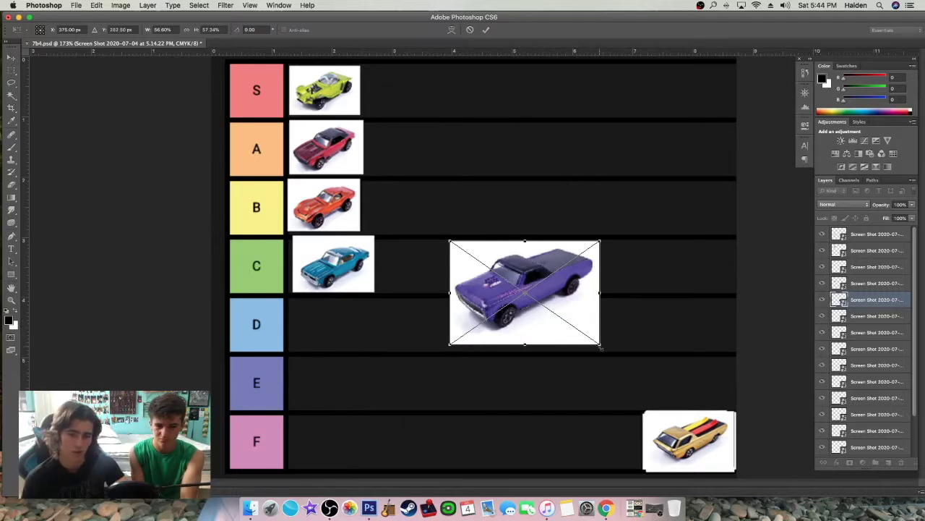
- Shrink the purple truck photo to row size and put it first in row D
{"action": "left_click_drag", "start_coordinate": [601, 347], "coordinate": [628, 366]}
{"action": "left_click_drag", "start_coordinate": [574, 328], "coordinate": [595, 308]}
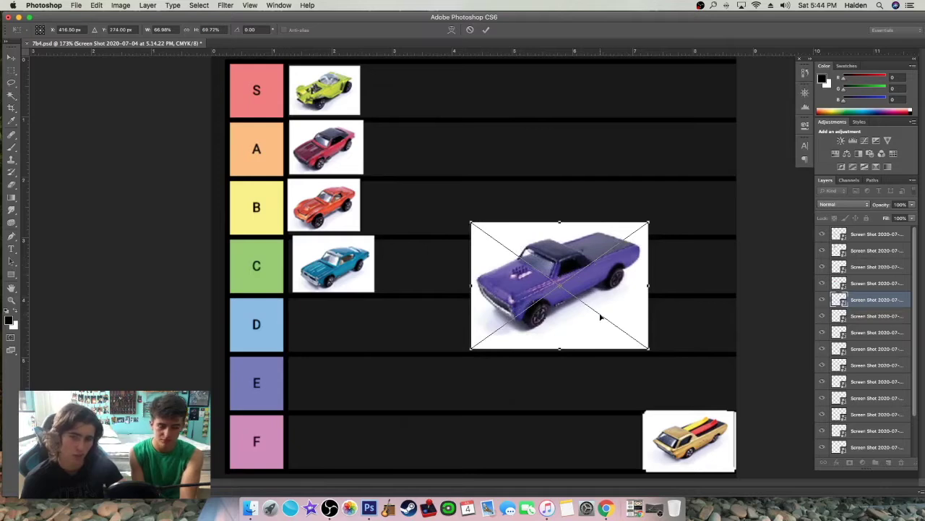
{"action": "left_click_drag", "start_coordinate": [648, 348], "coordinate": [592, 309]}
{"action": "left_click_drag", "start_coordinate": [553, 272], "coordinate": [495, 312]}
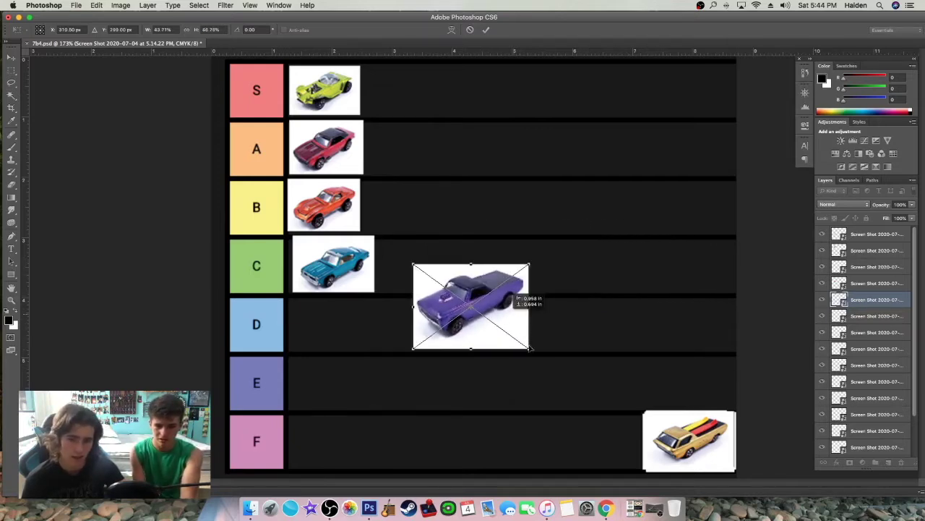
{"action": "left_click_drag", "start_coordinate": [529, 350], "coordinate": [359, 335]}
{"action": "key", "text": "Return"}
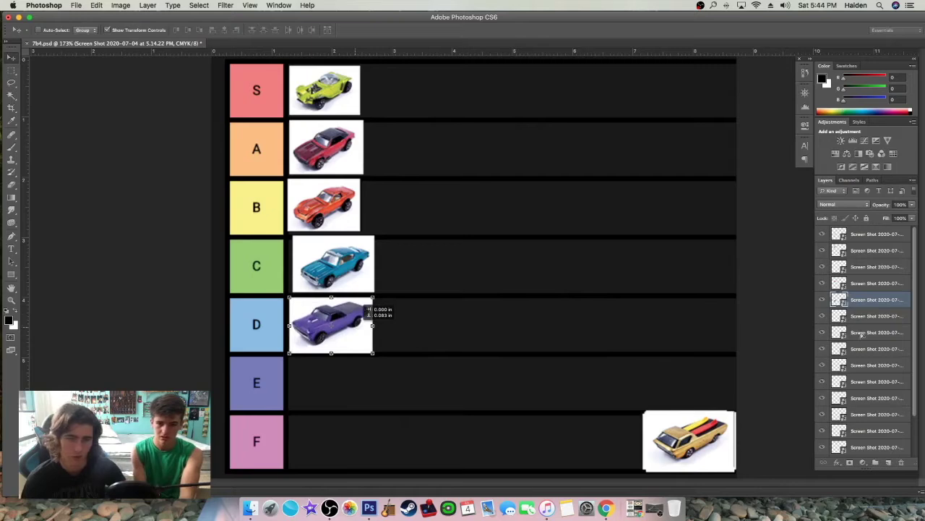
- Scale the gold surfboard pickup to row size and place it second in row S
{"action": "left_click_drag", "start_coordinate": [706, 433], "coordinate": [590, 304]}
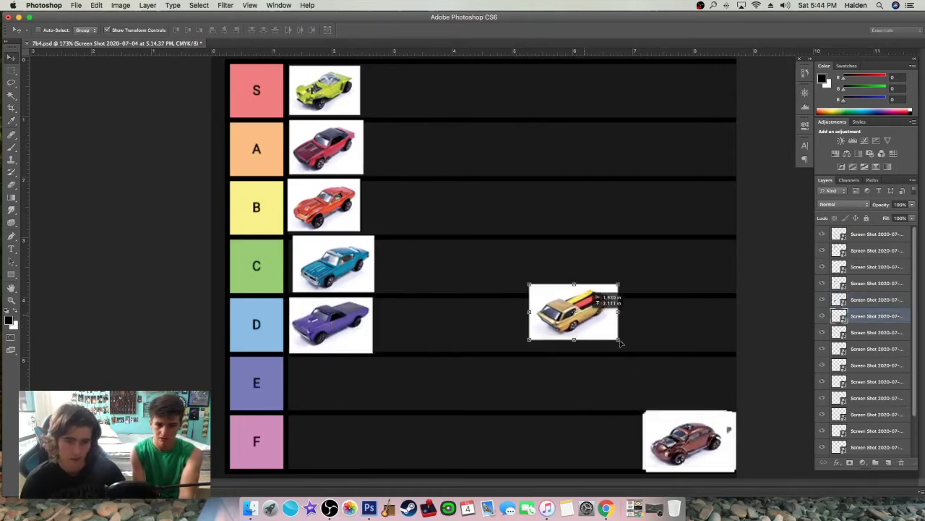
{"action": "left_click_drag", "start_coordinate": [620, 344], "coordinate": [737, 443]}
{"action": "left_click_drag", "start_coordinate": [654, 382], "coordinate": [612, 306]}
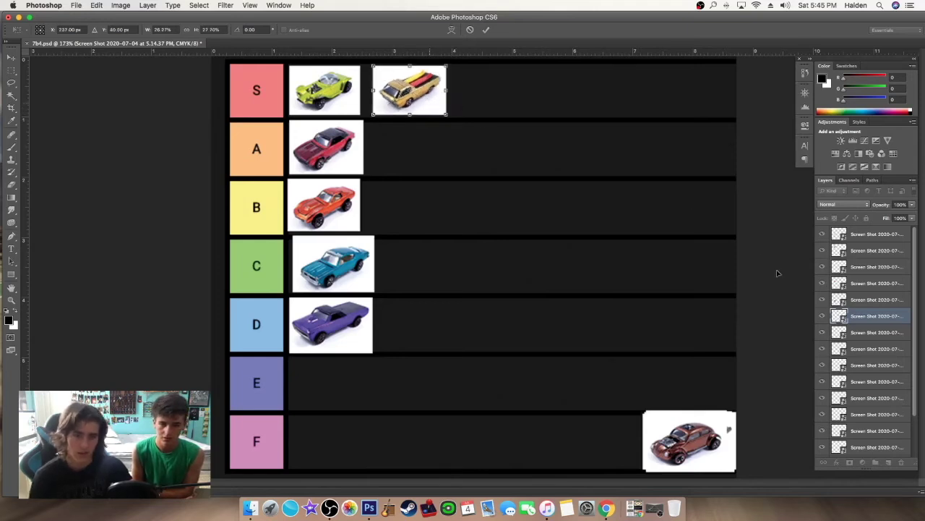
{"action": "key", "text": "Return"}
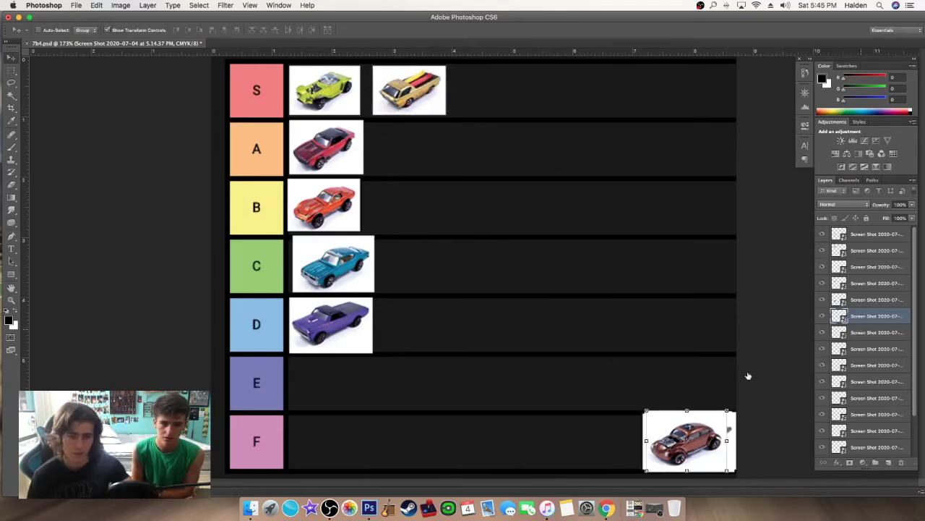
- Lift the brown Beetle out of row F, shrink it, and set it beside the red car in row A
{"action": "key", "text": "alt+bracketleft"}
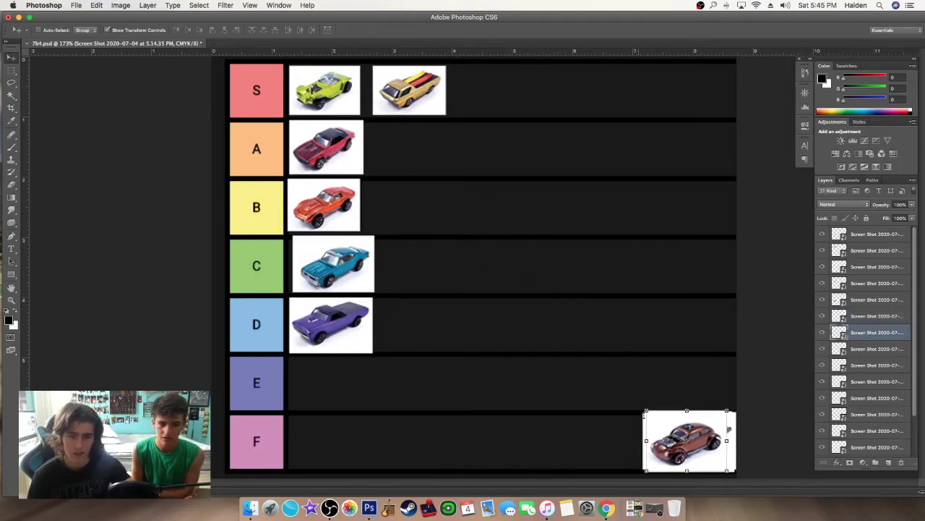
{"action": "left_click_drag", "start_coordinate": [701, 453], "coordinate": [682, 361]}
{"action": "key", "text": "ctrl+t"}
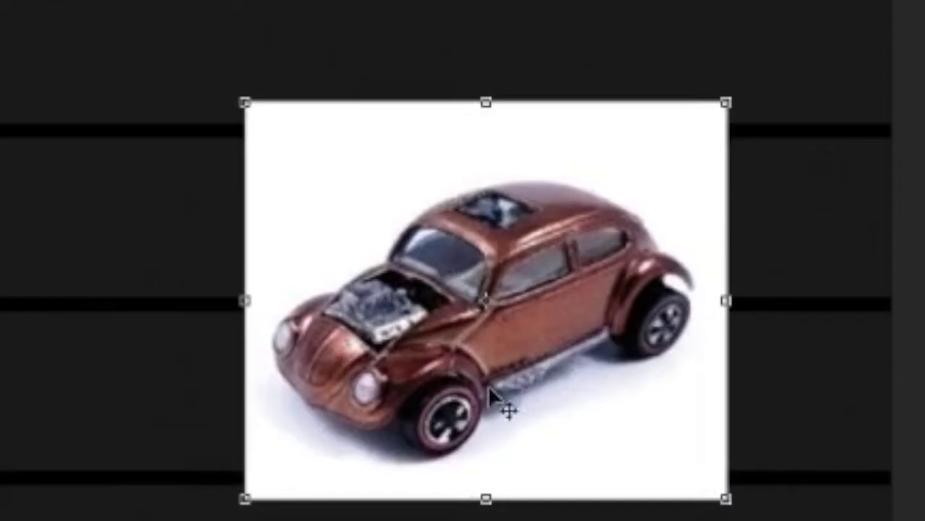
{"action": "left_click_drag", "start_coordinate": [608, 319], "coordinate": [593, 304]}
{"action": "left_click_drag", "start_coordinate": [466, 329], "coordinate": [467, 329]}
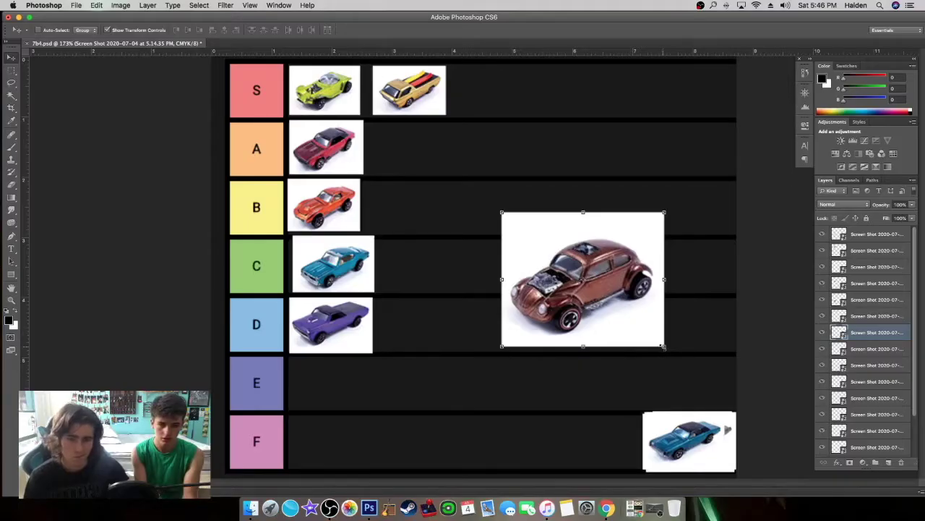
{"action": "left_click_drag", "start_coordinate": [664, 346], "coordinate": [422, 156]}
{"action": "left_click_drag", "start_coordinate": [459, 184], "coordinate": [446, 172]}
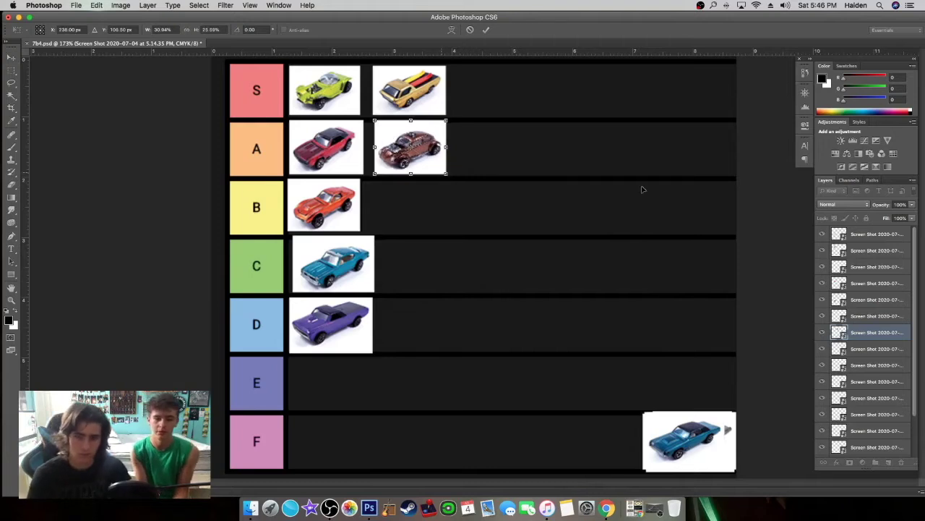
{"action": "key", "text": "Return"}
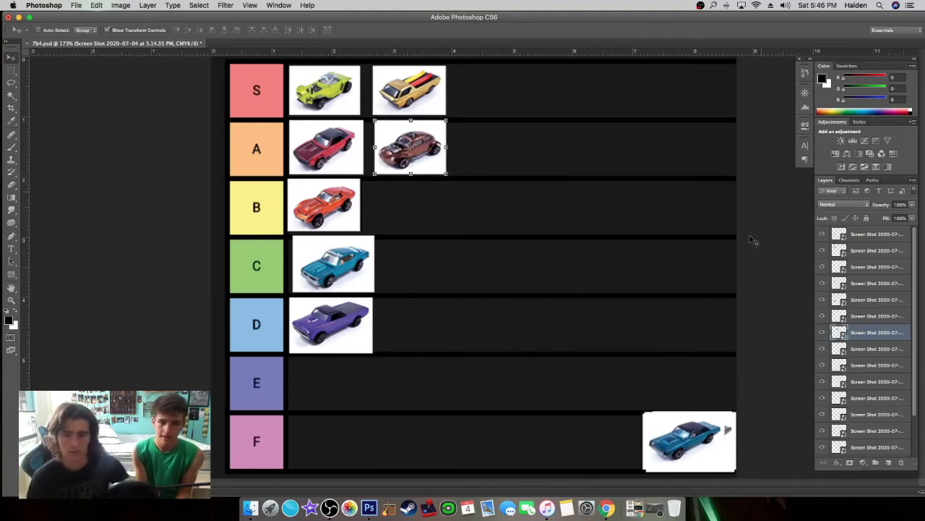
{"action": "left_click", "coordinate": [853, 349]}
- Shrink the teal black-roof car to row size and place it second in row D
{"action": "left_click_drag", "start_coordinate": [721, 400], "coordinate": [610, 306]}
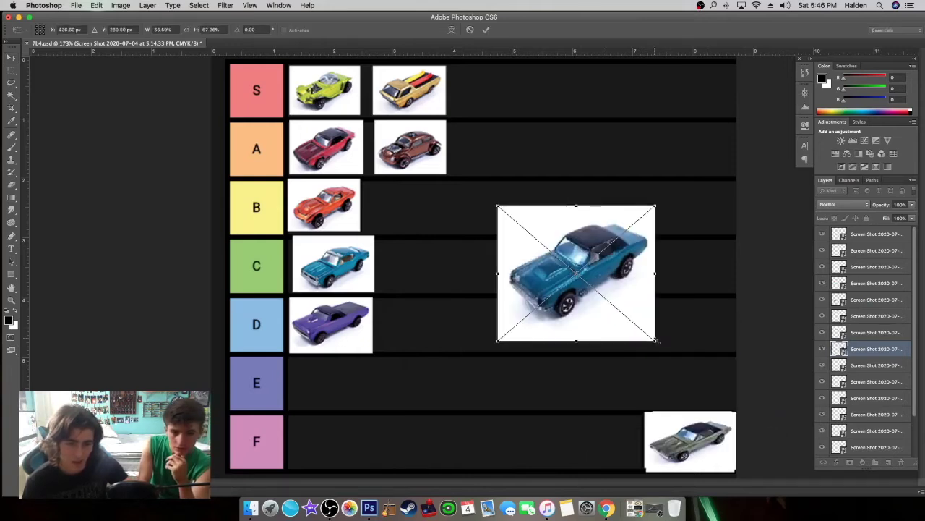
{"action": "left_click_drag", "start_coordinate": [657, 341], "coordinate": [663, 332]}
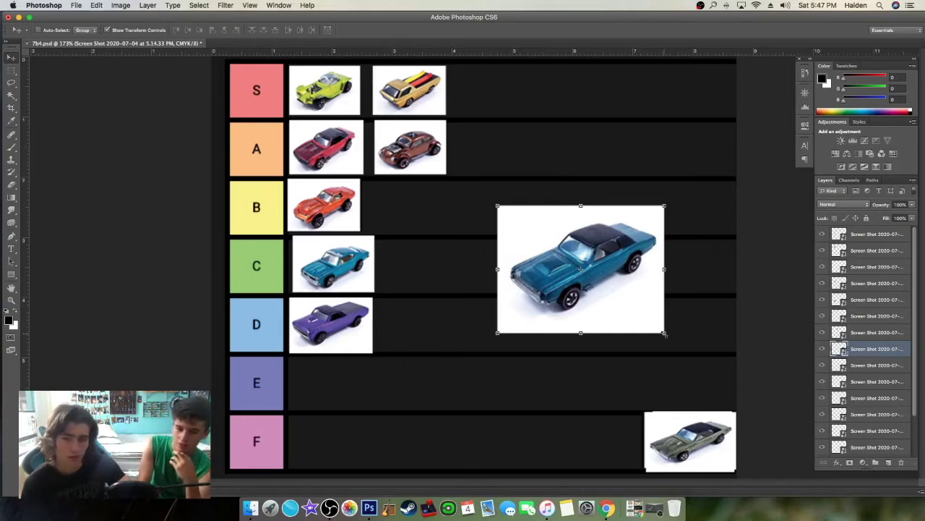
{"action": "mouse_move", "coordinate": [664, 333]}
{"action": "left_mouse_down"}
{"action": "mouse_move", "coordinate": [700, 366]}
{"action": "mouse_move", "coordinate": [656, 327]}
{"action": "left_mouse_up"}
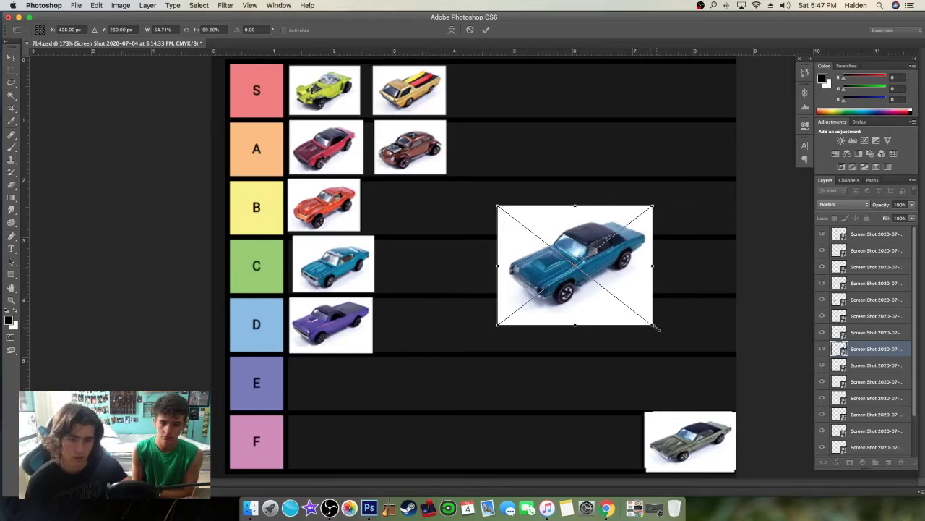
{"action": "left_click_drag", "start_coordinate": [653, 325], "coordinate": [436, 278]}
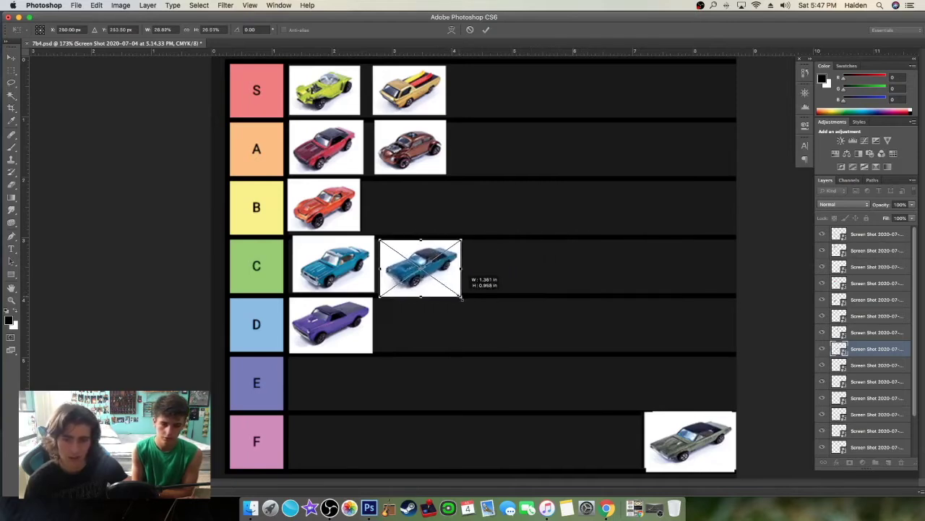
{"action": "left_click_drag", "start_coordinate": [461, 296], "coordinate": [444, 332]}
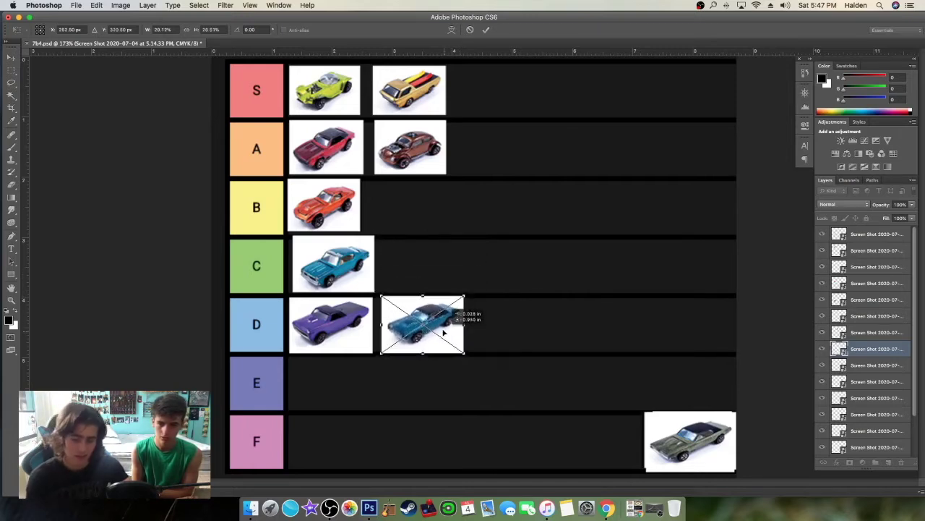
{"action": "key", "text": "Return"}
{"action": "left_click", "coordinate": [857, 365]}
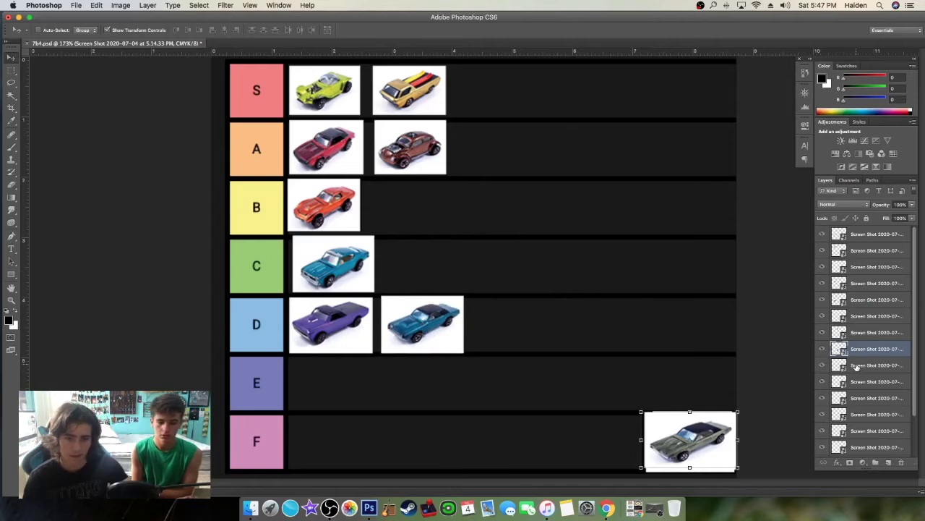
{"action": "left_click", "coordinate": [857, 365]}
- Pull the grey car up from row F, shrink it, and set it second in row C
{"action": "left_click_drag", "start_coordinate": [695, 454], "coordinate": [684, 382]}
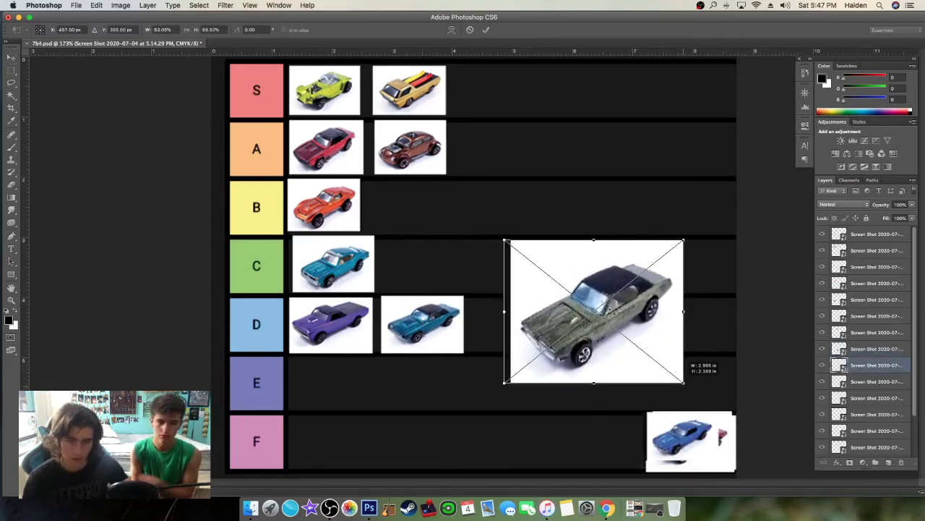
{"action": "left_click_drag", "start_coordinate": [630, 347], "coordinate": [610, 299]}
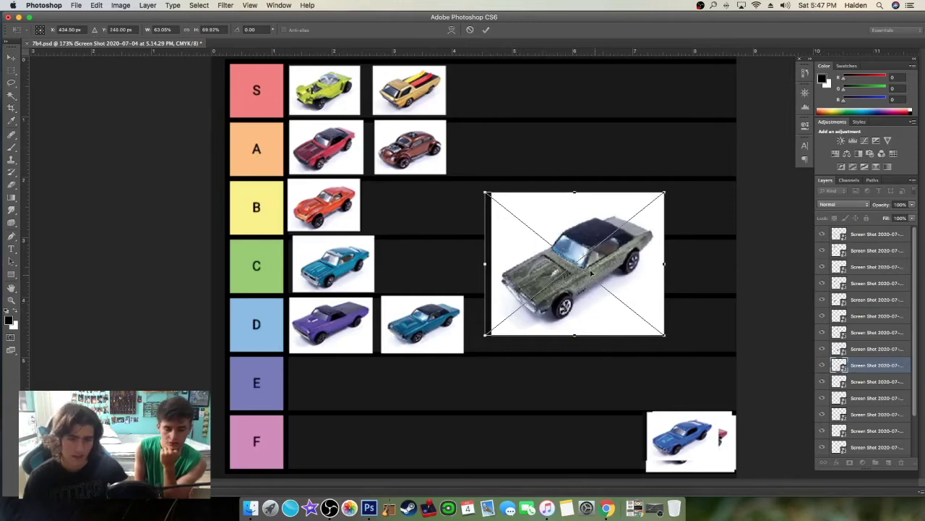
{"action": "key", "text": "Return"}
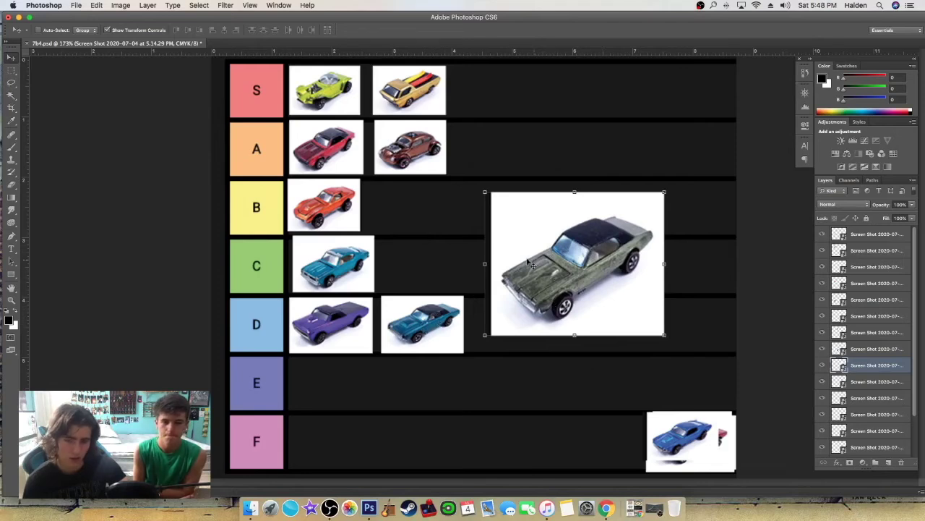
{"action": "left_click_drag", "start_coordinate": [663, 335], "coordinate": [465, 292]}
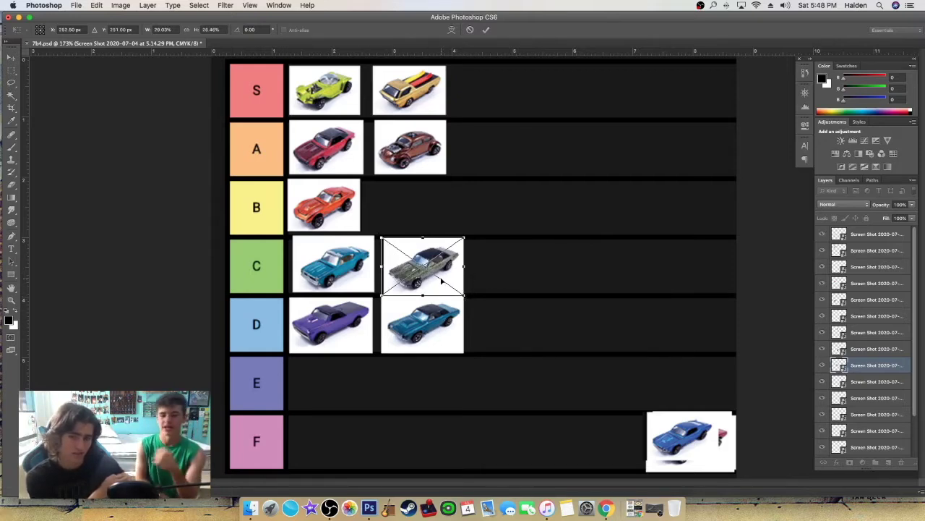
{"action": "left_click_drag", "start_coordinate": [442, 283], "coordinate": [441, 280]}
{"action": "key", "text": "Return"}
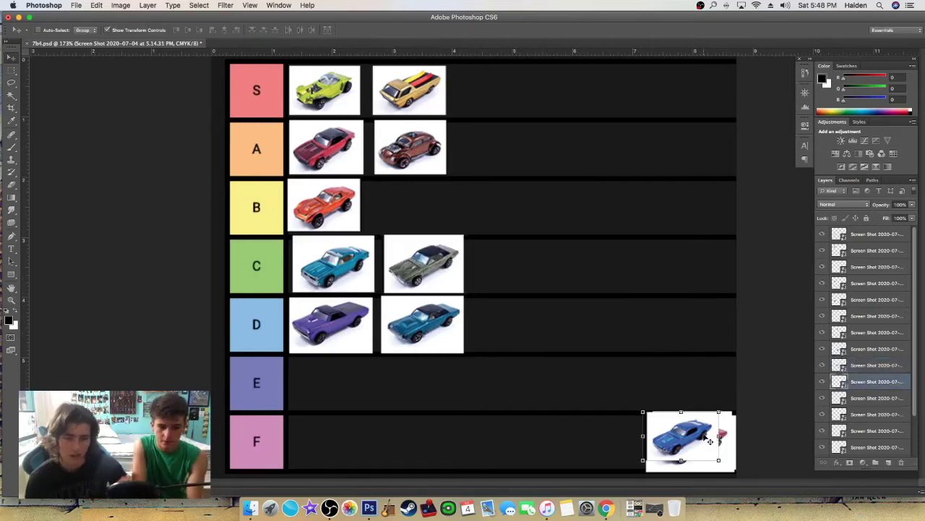
{"action": "left_click_drag", "start_coordinate": [707, 439], "coordinate": [718, 375]}
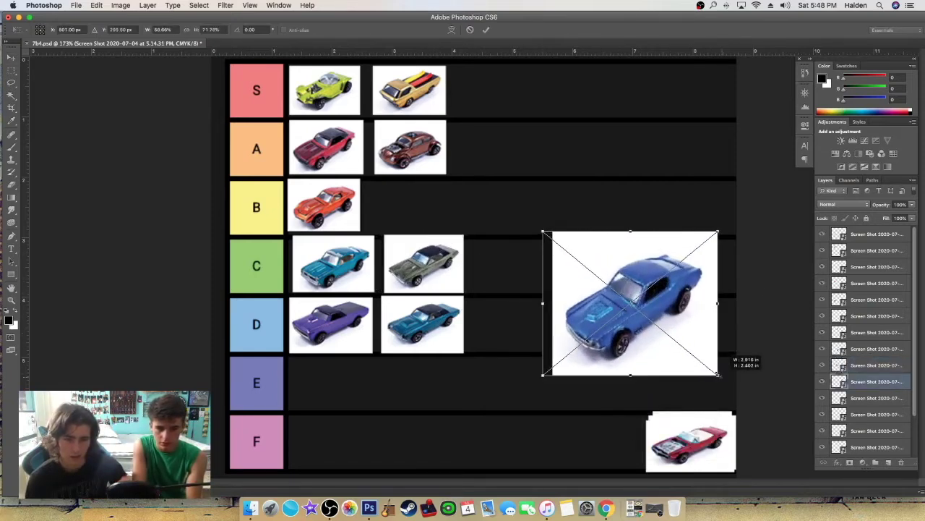
- Shrink the blue car to row size and place it beside the orange car in row B
{"action": "key", "text": "Return"}
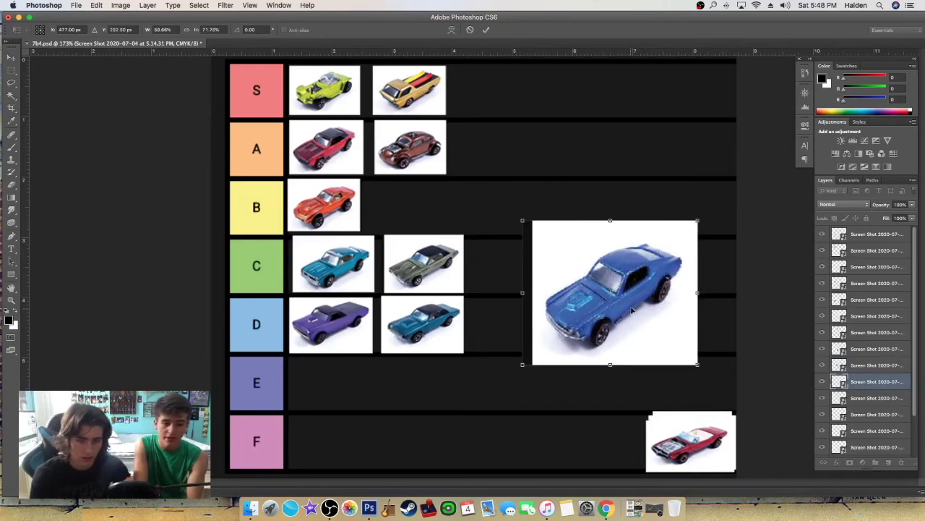
{"action": "left_click_drag", "start_coordinate": [635, 309], "coordinate": [626, 293]}
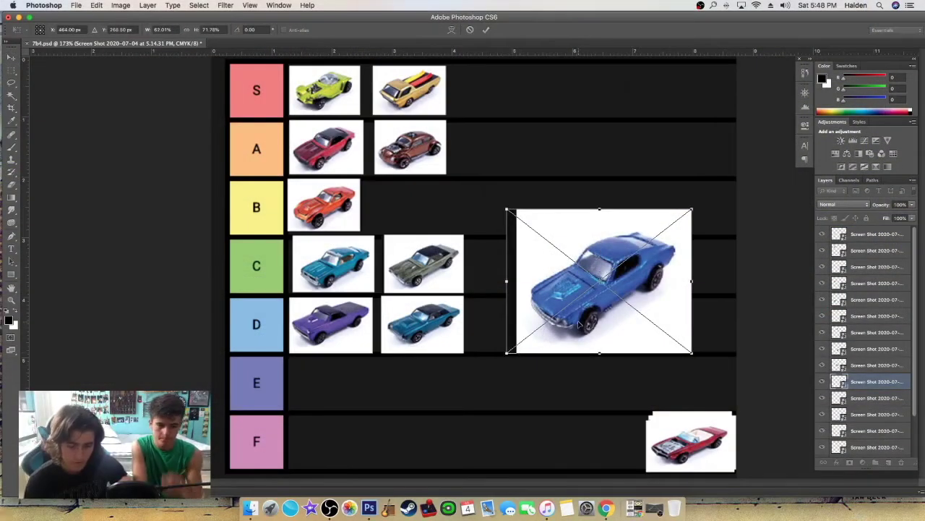
{"action": "key", "text": "Return"}
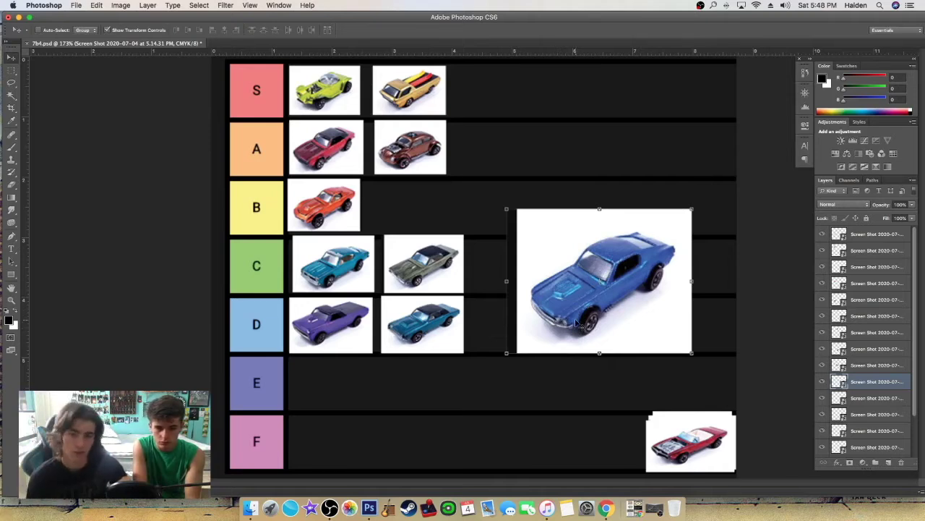
{"action": "left_click_drag", "start_coordinate": [506, 353], "coordinate": [527, 325]}
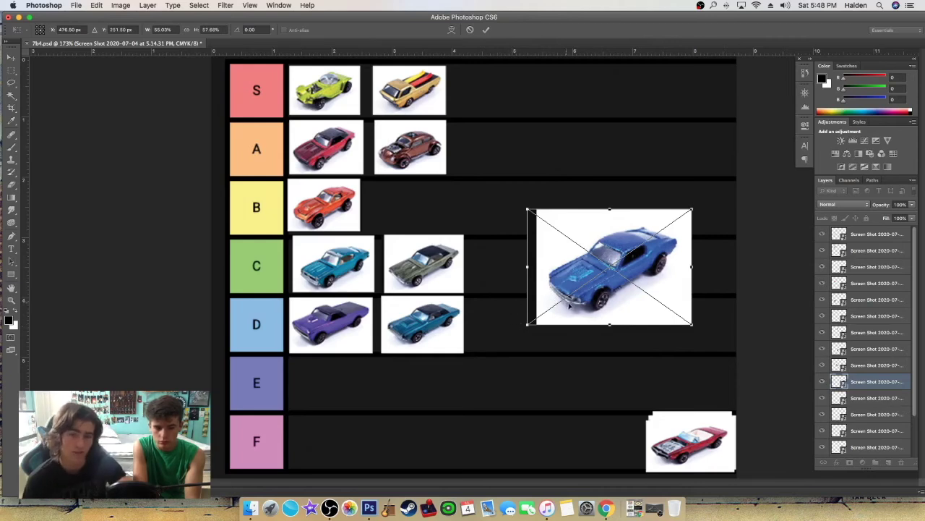
{"action": "left_click_drag", "start_coordinate": [528, 325], "coordinate": [554, 314]}
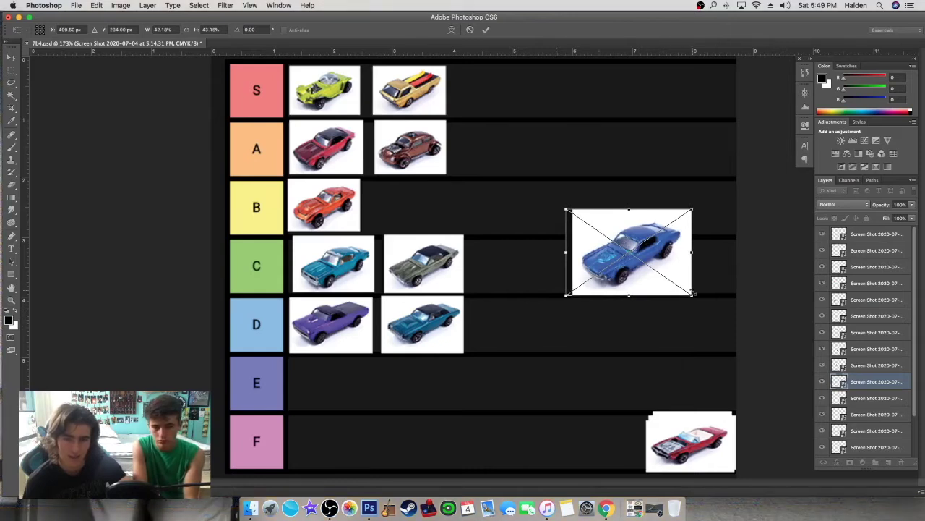
{"action": "left_click_drag", "start_coordinate": [694, 296], "coordinate": [436, 221]}
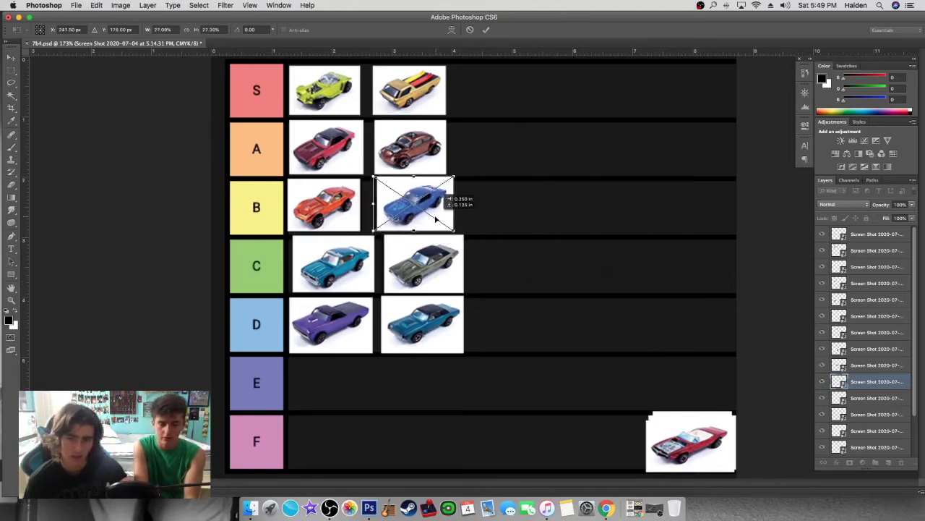
{"action": "key", "text": "Return"}
{"action": "left_click", "coordinate": [705, 456]}
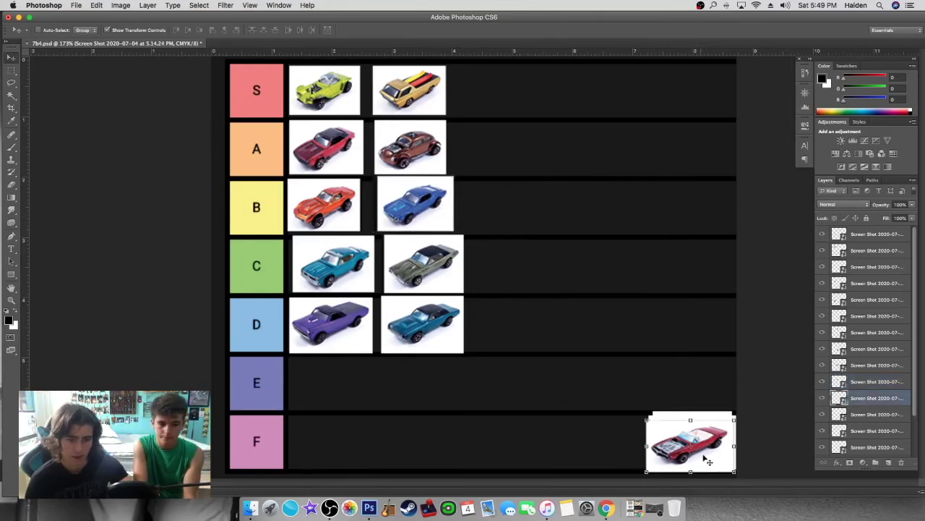
- Lift the red convertible out of row F and scale it down to sit third in row B
{"action": "left_click_drag", "start_coordinate": [712, 460], "coordinate": [681, 352]}
{"action": "key", "text": "Return"}
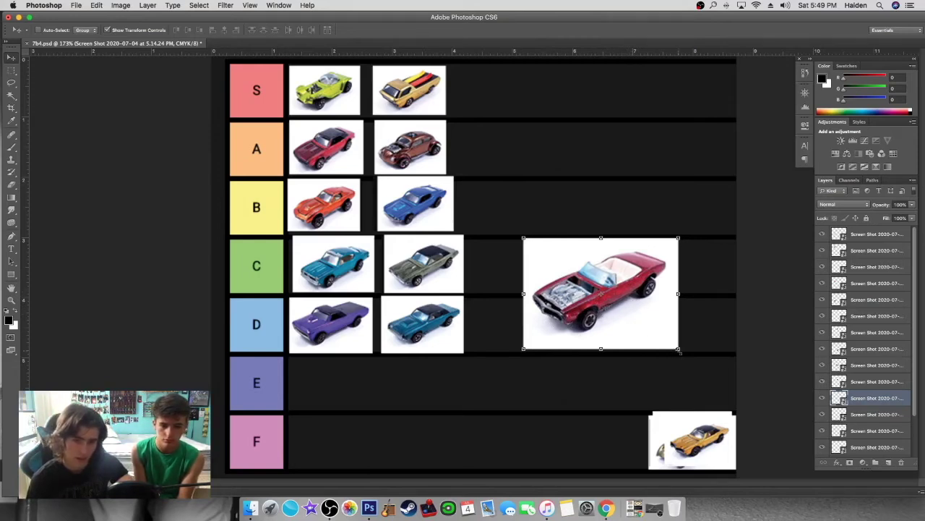
{"action": "left_click_drag", "start_coordinate": [678, 349], "coordinate": [539, 233]}
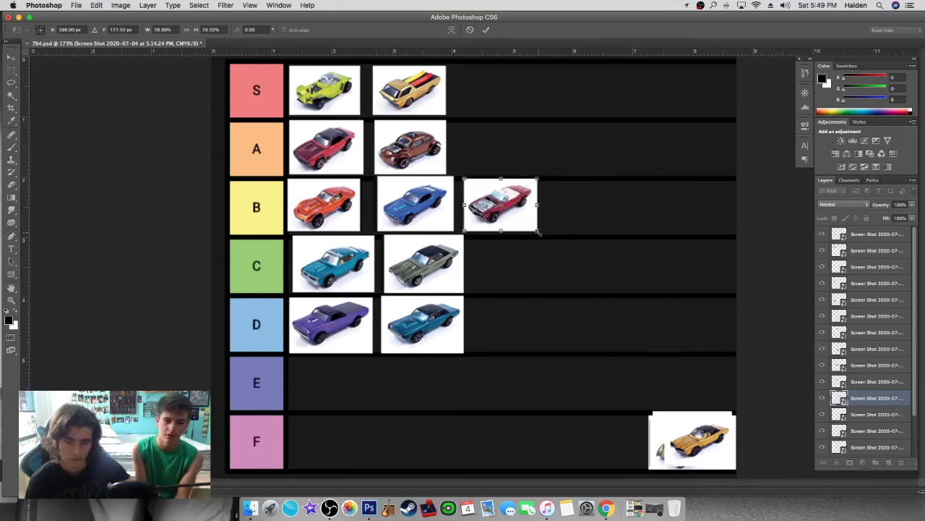
{"action": "key", "text": "Return"}
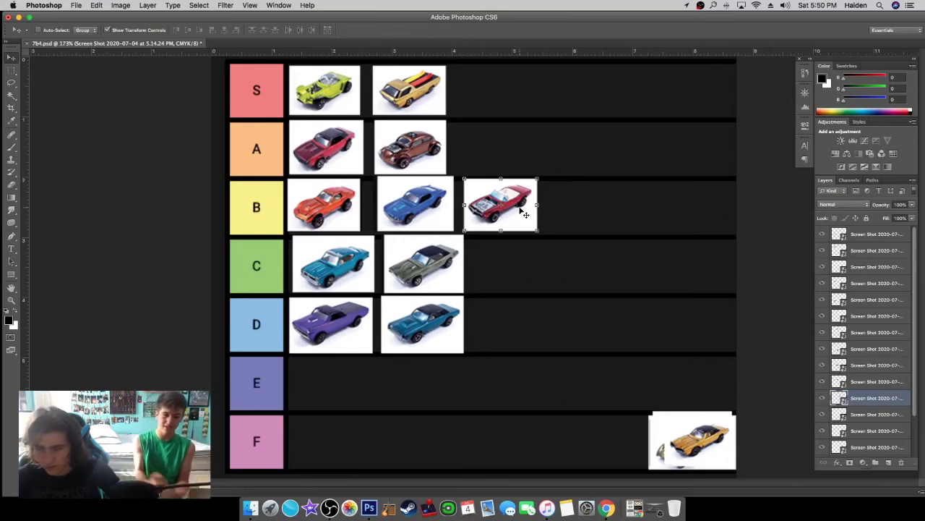
- Drop the red convertible into row C after the grey car, then lift the gold car out of row F
{"action": "left_click_drag", "start_coordinate": [522, 216], "coordinate": [530, 240]}
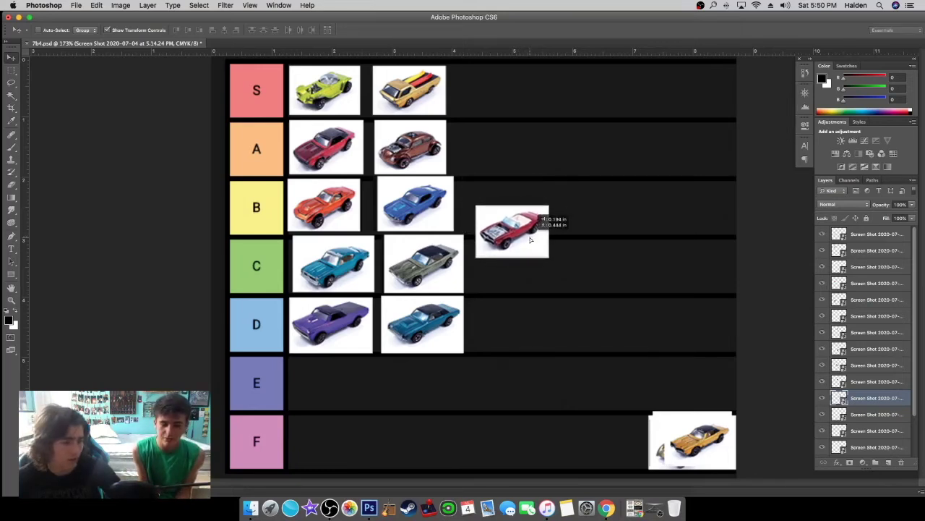
{"action": "left_click_drag", "start_coordinate": [530, 240], "coordinate": [533, 239]}
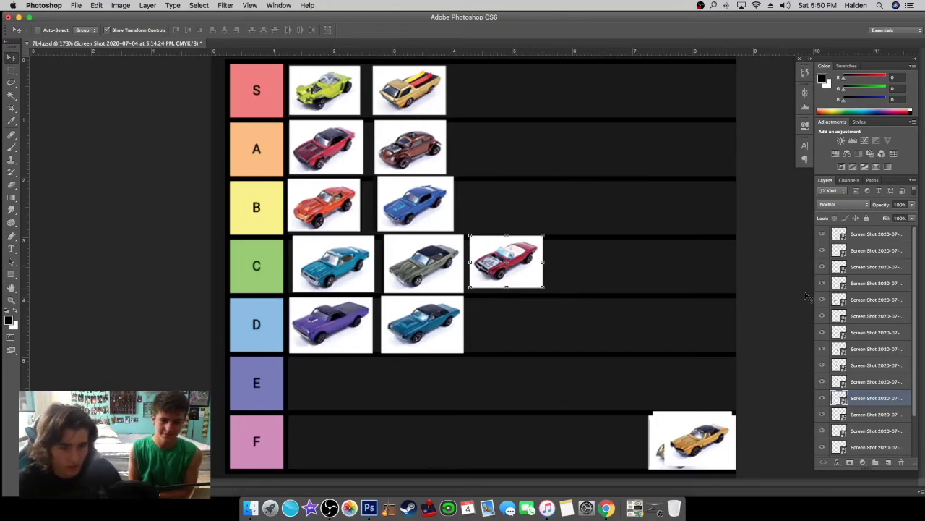
{"action": "left_click_drag", "start_coordinate": [916, 331], "coordinate": [914, 430]}
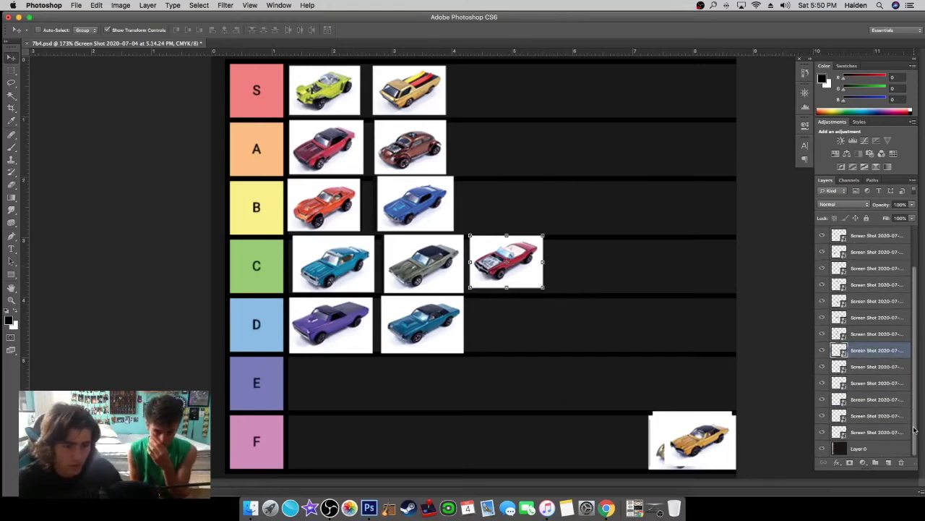
{"action": "left_click", "coordinate": [873, 368]}
{"action": "left_click_drag", "start_coordinate": [703, 458], "coordinate": [725, 339]}
- Scale the gold car down to row size and set it fourth in row C
{"action": "key", "text": "super+t"}
{"action": "mouse_move", "coordinate": [652, 316]}
{"action": "left_mouse_down"}
{"action": "mouse_move", "coordinate": [636, 318]}
{"action": "mouse_move", "coordinate": [647, 317]}
{"action": "left_mouse_up"}
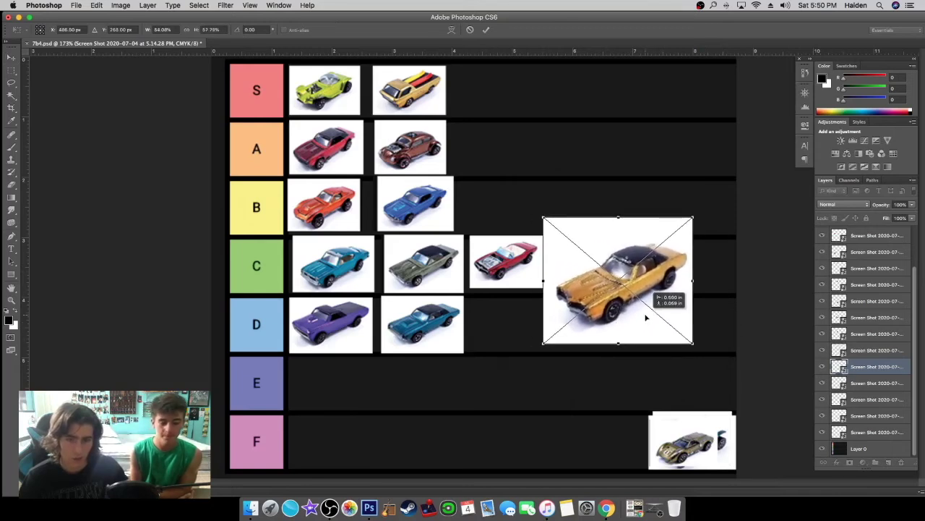
{"action": "key", "text": "Return"}
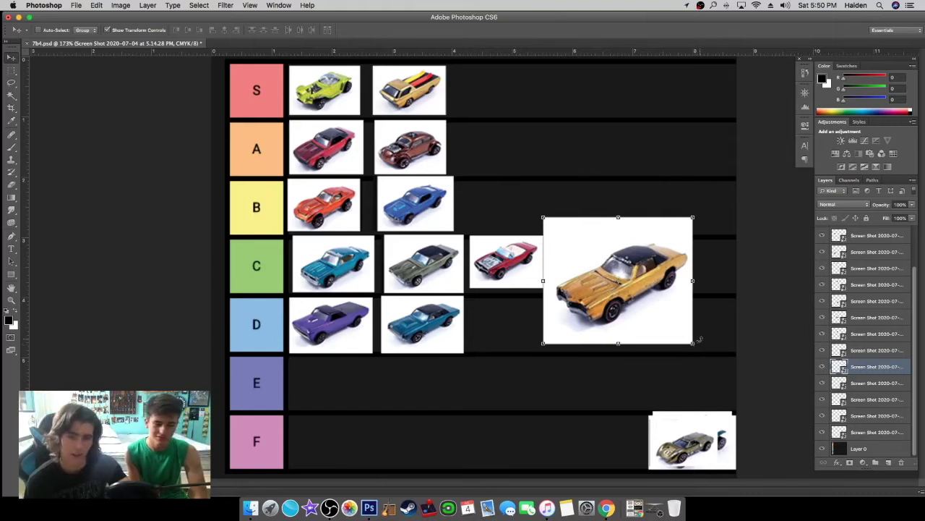
{"action": "left_click_drag", "start_coordinate": [699, 340], "coordinate": [610, 269]}
{"action": "left_click_drag", "start_coordinate": [646, 295], "coordinate": [617, 285]}
{"action": "key", "text": "Return"}
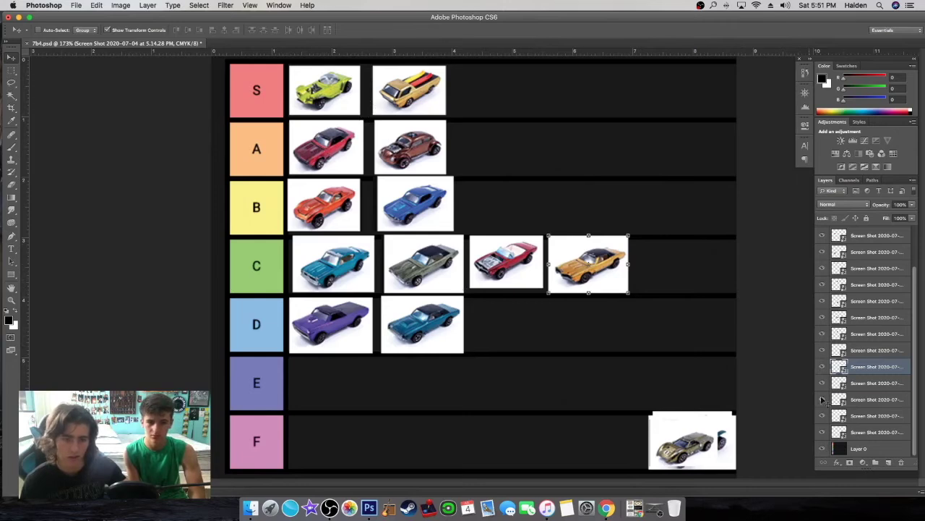
{"action": "left_click", "coordinate": [696, 463]}
- Pull the olive race car up from row F and roughly reposition and resize it
{"action": "left_click_drag", "start_coordinate": [697, 463], "coordinate": [692, 416]}
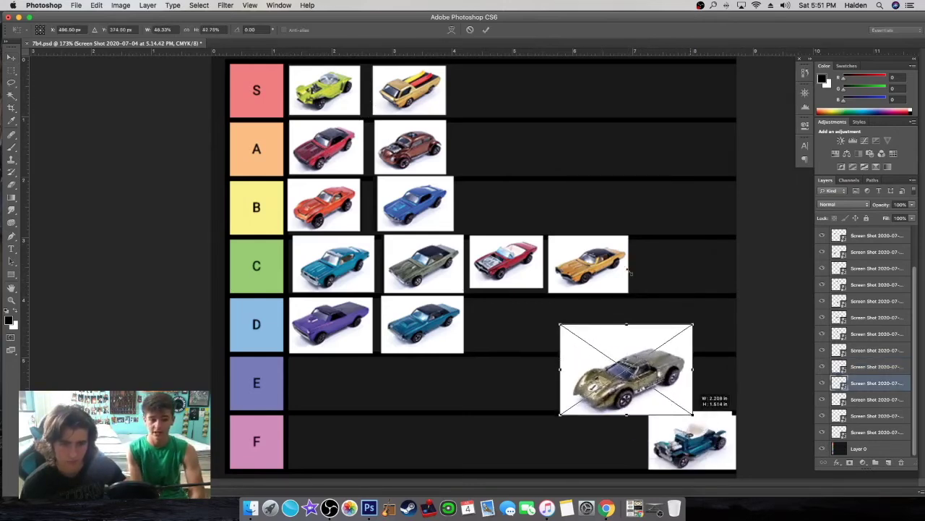
{"action": "left_click_drag", "start_coordinate": [630, 272], "coordinate": [643, 186]}
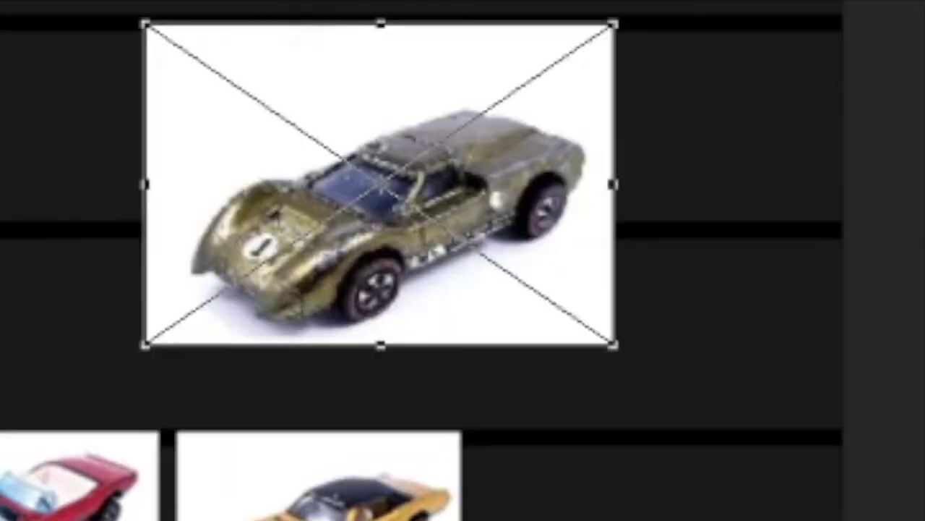
{"action": "left_click_drag", "start_coordinate": [672, 212], "coordinate": [694, 242]}
{"action": "left_click_drag", "start_coordinate": [705, 463], "coordinate": [733, 471]}
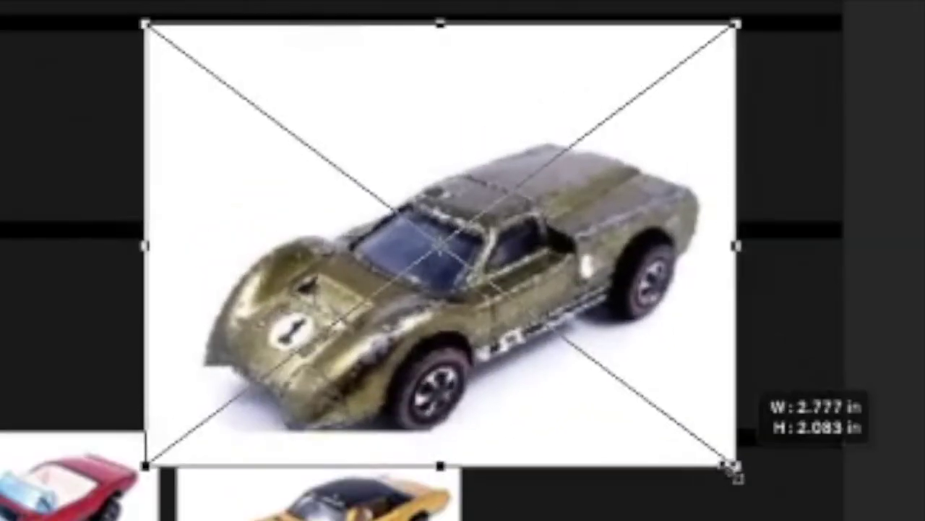
{"action": "left_click_drag", "start_coordinate": [607, 390], "coordinate": [561, 287]}
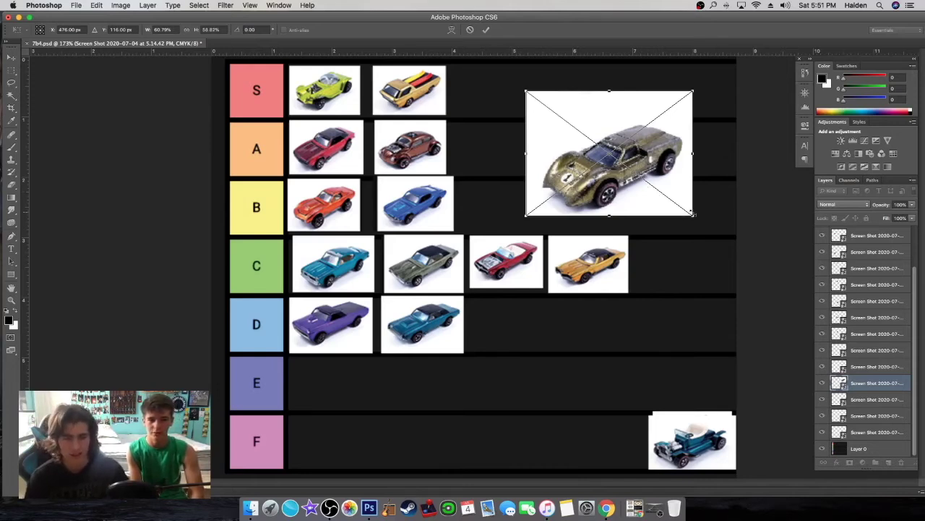
{"action": "left_click_drag", "start_coordinate": [693, 215], "coordinate": [715, 235]}
{"action": "left_click_drag", "start_coordinate": [664, 198], "coordinate": [632, 181]}
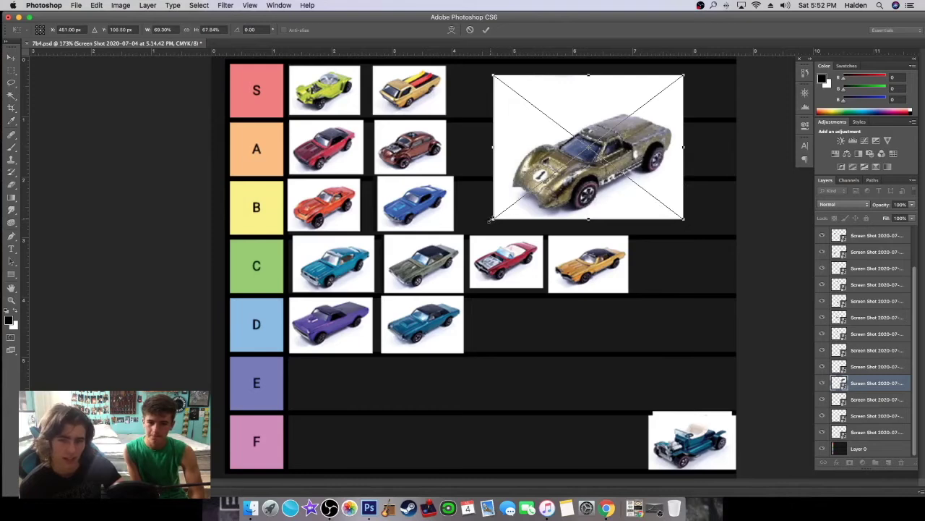
- Shrink the olive race car to row size and place it at the end of row C
{"action": "left_click_drag", "start_coordinate": [491, 221], "coordinate": [591, 161]}
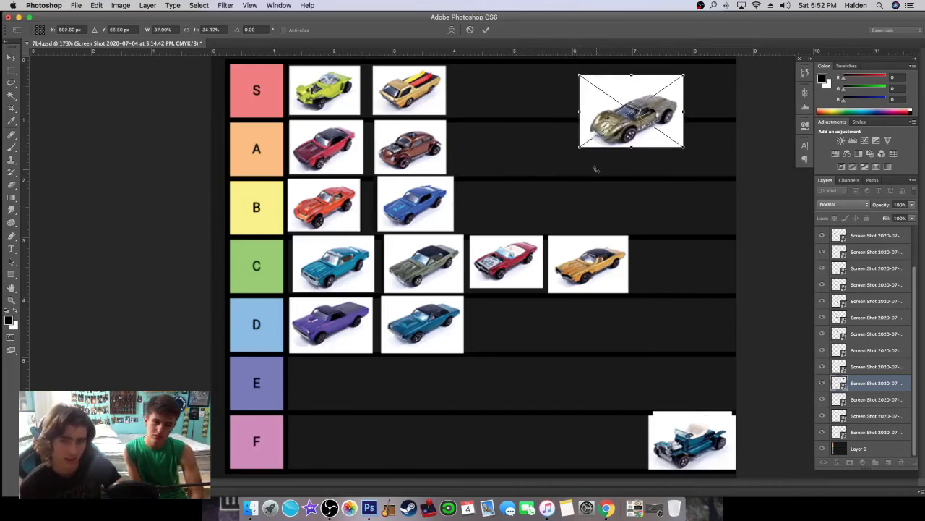
{"action": "mouse_move", "coordinate": [580, 147]}
{"action": "left_mouse_down"}
{"action": "mouse_move", "coordinate": [603, 128]}
{"action": "mouse_move", "coordinate": [590, 133]}
{"action": "left_mouse_up"}
{"action": "left_click_drag", "start_coordinate": [693, 214], "coordinate": [688, 250]}
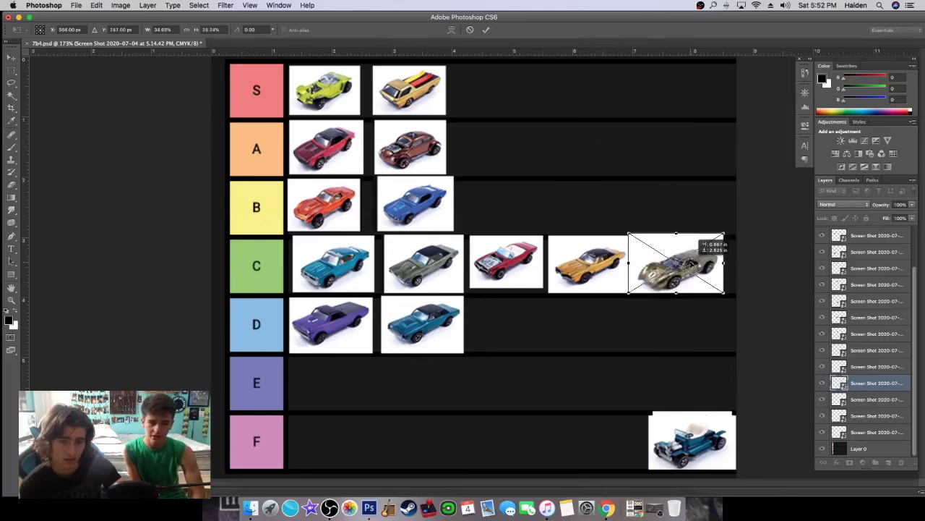
{"action": "left_click_drag", "start_coordinate": [629, 293], "coordinate": [650, 264]}
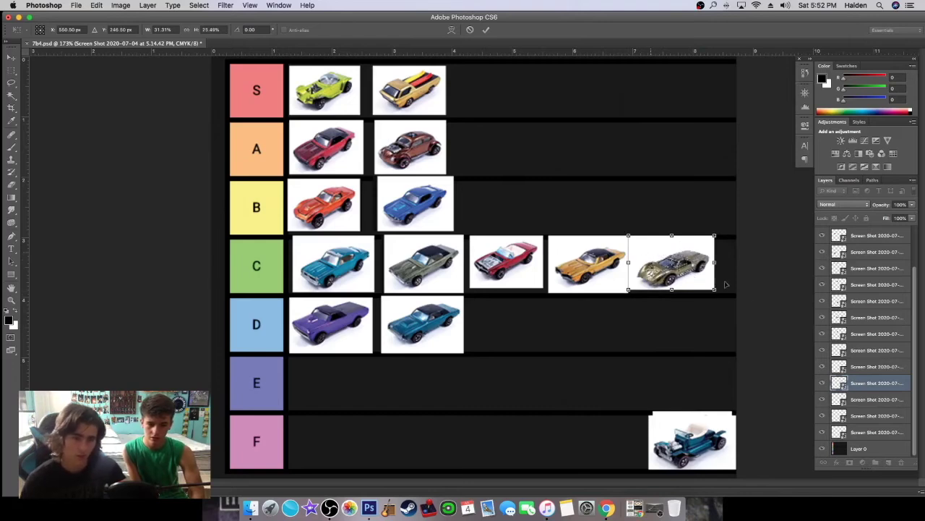
{"action": "key", "text": "Return"}
{"action": "left_click", "coordinate": [700, 452]}
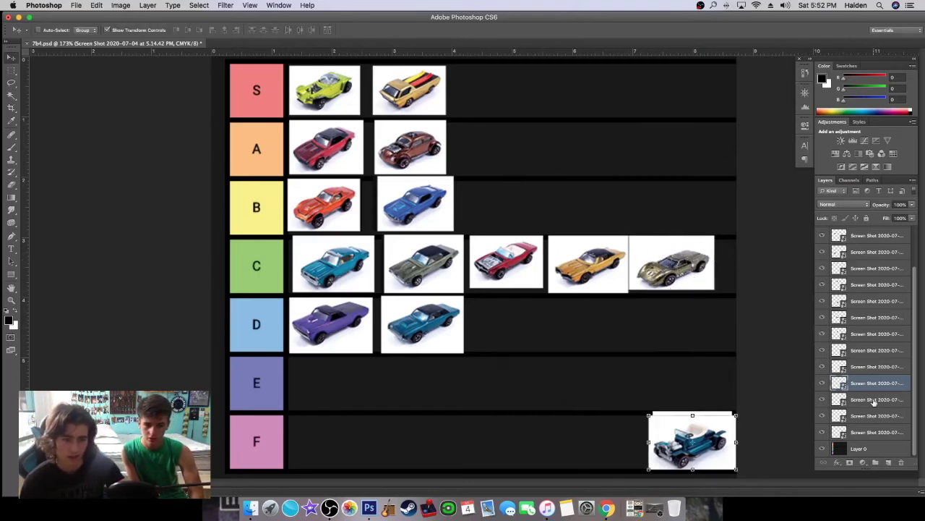
- Move the hot rod up into row A and shrink it to sit third in that row
{"action": "left_click_drag", "start_coordinate": [705, 454], "coordinate": [744, 294]}
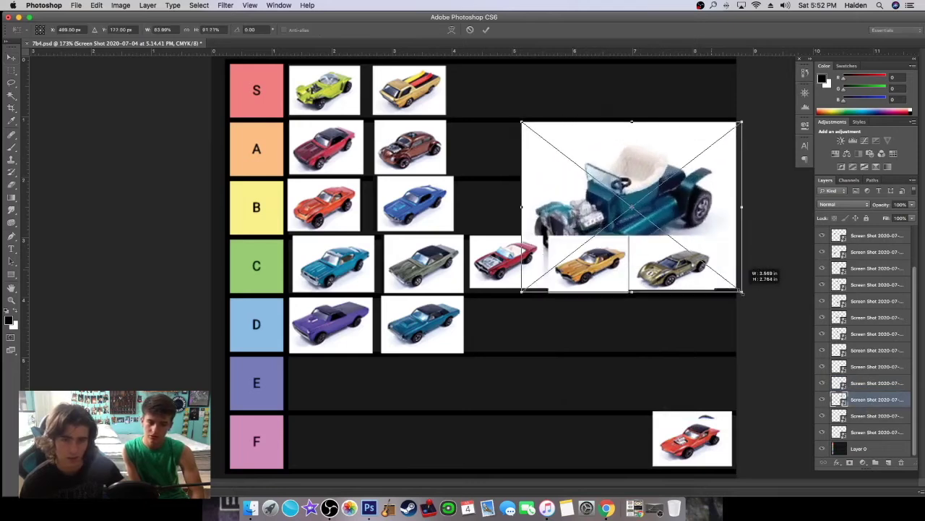
{"action": "left_click_drag", "start_coordinate": [674, 191], "coordinate": [653, 144]}
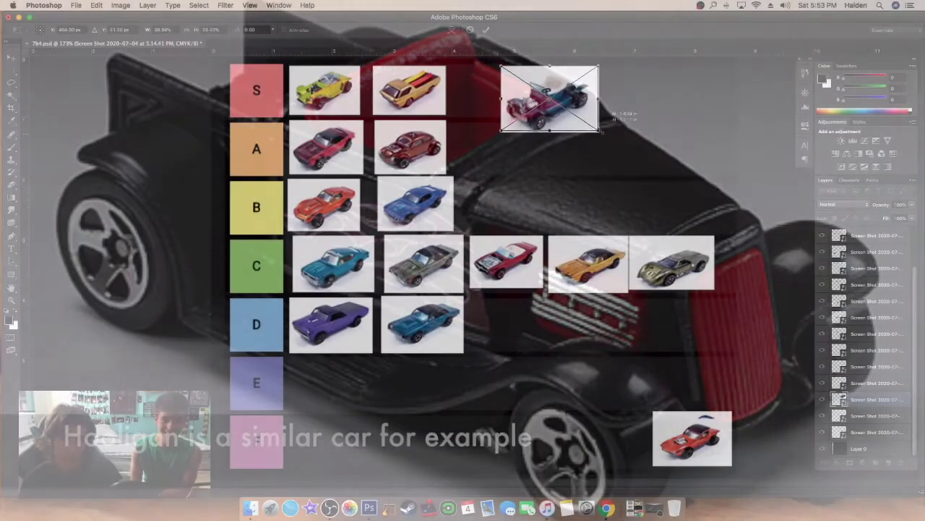
{"action": "left_click_drag", "start_coordinate": [598, 131], "coordinate": [527, 165]}
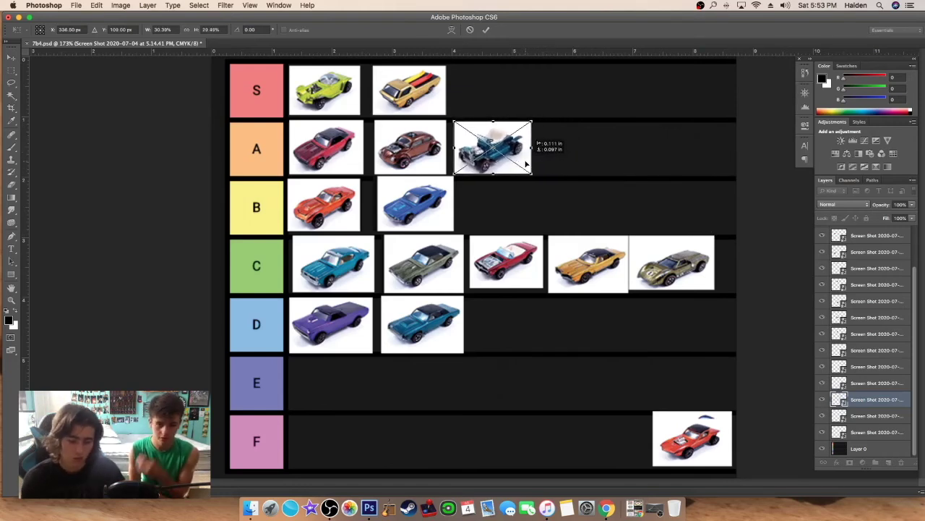
{"action": "key", "text": "Return"}
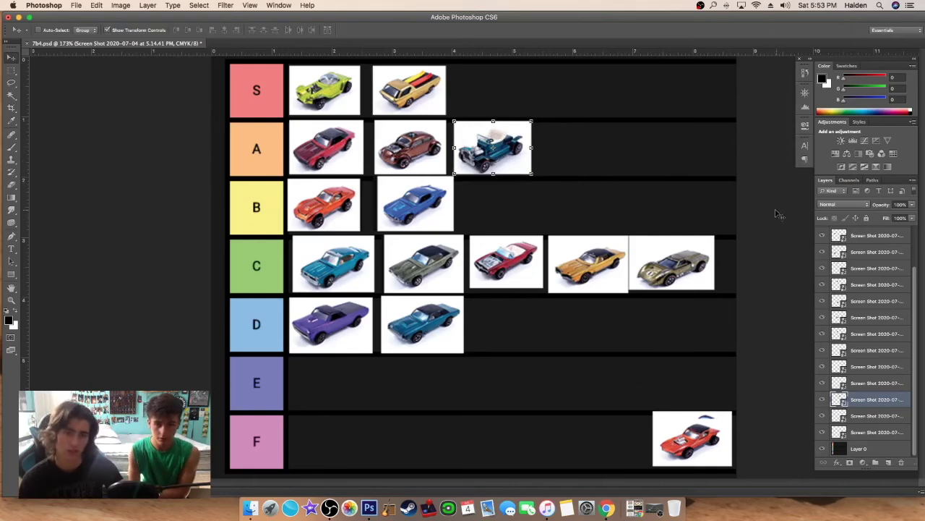
{"action": "left_click", "coordinate": [874, 417]}
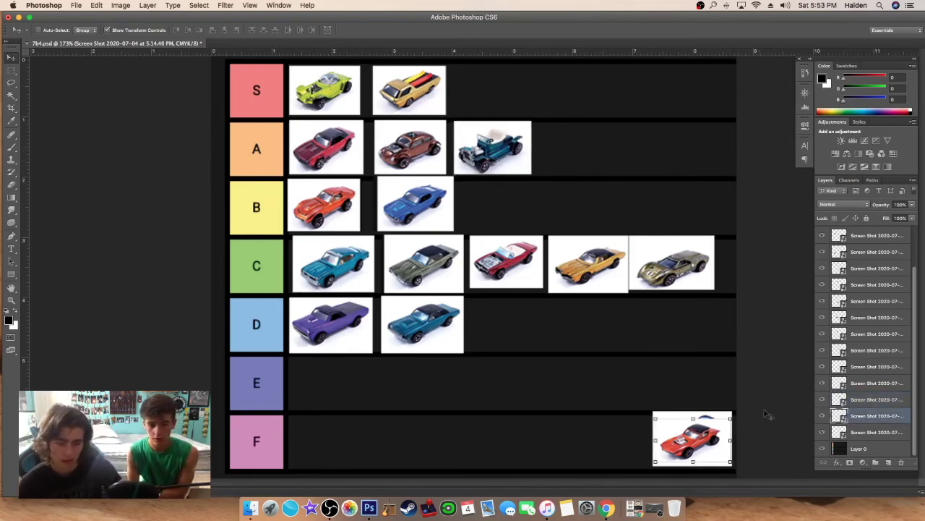
- Lift the red car out of row F and scale it down with Free Transform toward row A
{"action": "left_click_drag", "start_coordinate": [700, 429], "coordinate": [571, 185]}
{"action": "key", "text": "ctrl+t"}
{"action": "left_click_drag", "start_coordinate": [600, 217], "coordinate": [694, 285]}
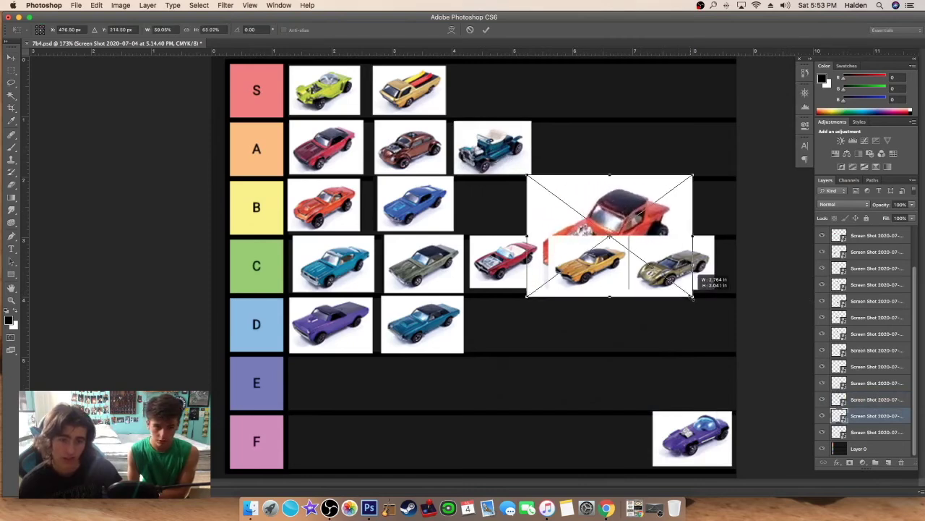
{"action": "left_click_drag", "start_coordinate": [619, 210], "coordinate": [583, 341]}
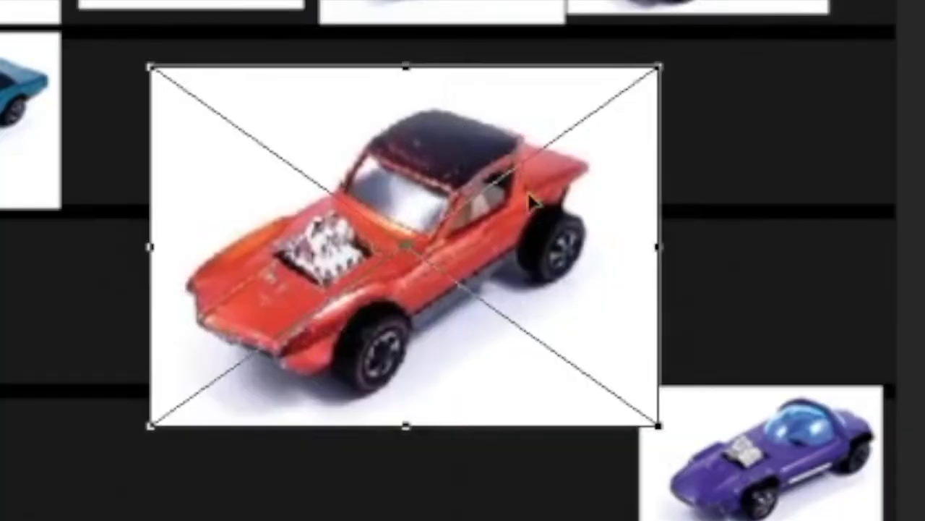
{"action": "left_click_drag", "start_coordinate": [658, 426], "coordinate": [643, 397]}
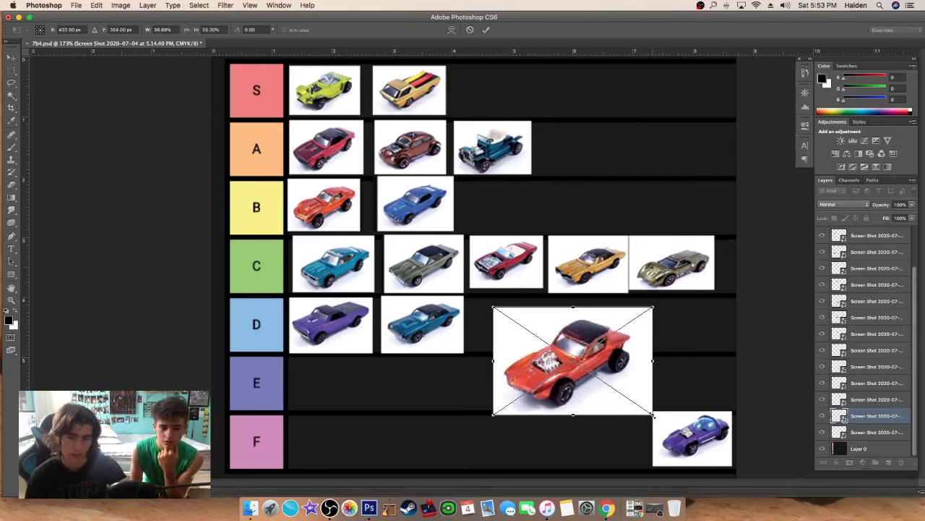
{"action": "left_click_drag", "start_coordinate": [654, 416], "coordinate": [619, 173]}
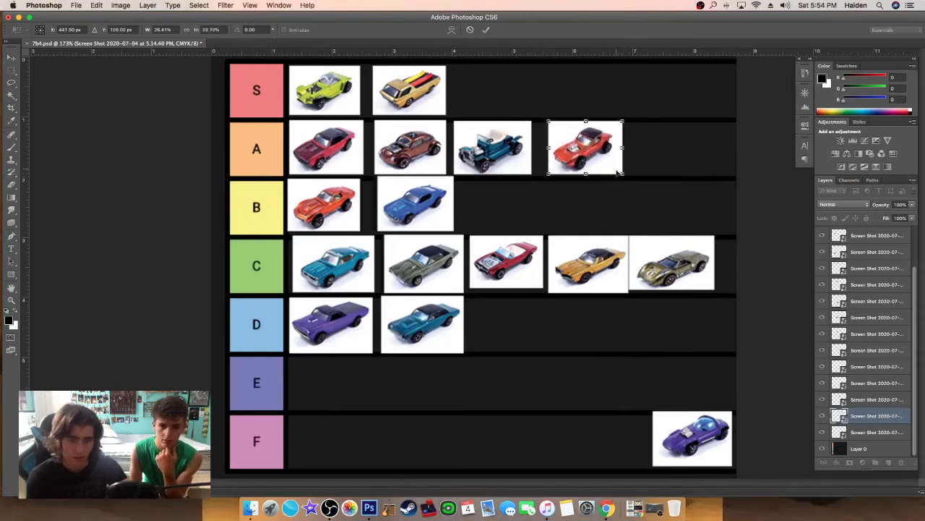
- Confirm the red car's new size and nudge it left in row A
{"action": "key", "text": "Return"}
{"action": "left_click_drag", "start_coordinate": [706, 435], "coordinate": [663, 439]}
{"action": "left_click", "coordinate": [876, 431]}
- Scale the purple domed car down and move it to the end of row A
{"action": "left_click_drag", "start_coordinate": [613, 409], "coordinate": [630, 418]}
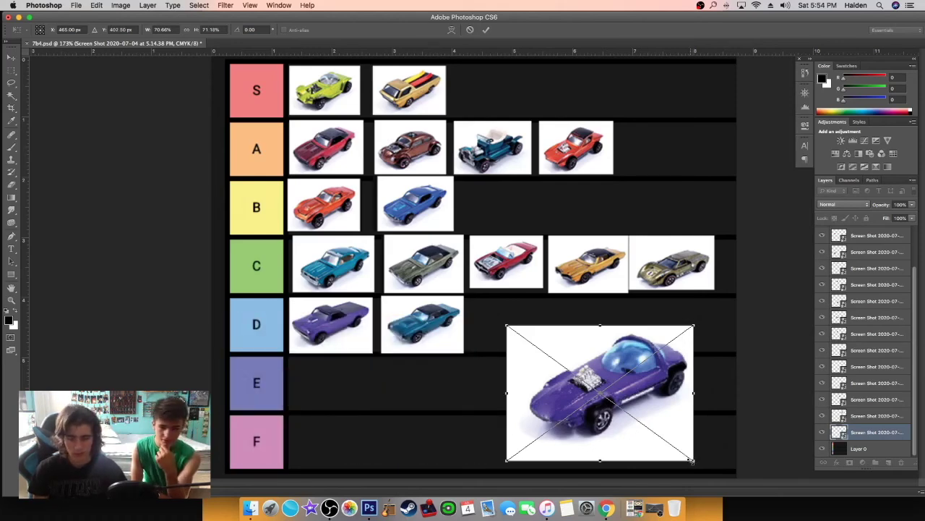
{"action": "left_click_drag", "start_coordinate": [694, 460], "coordinate": [617, 405]}
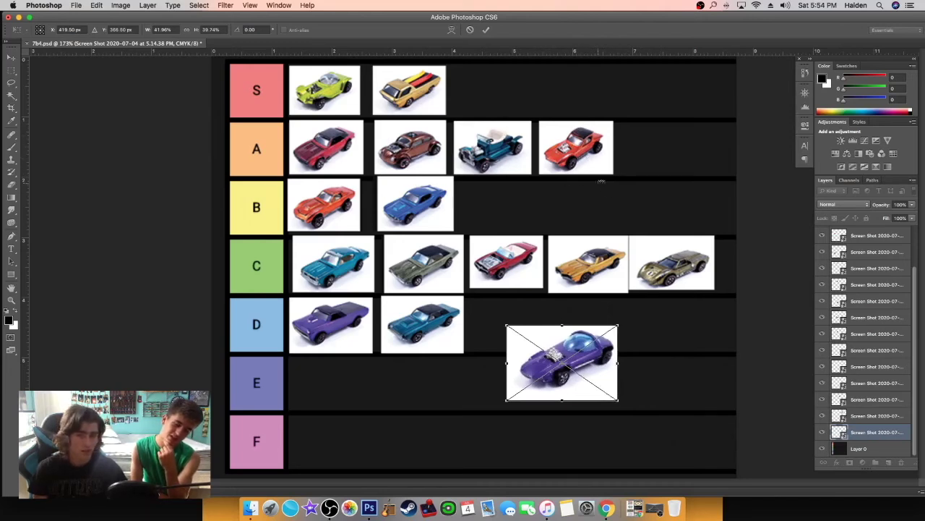
{"action": "left_click_drag", "start_coordinate": [571, 369], "coordinate": [586, 359]}
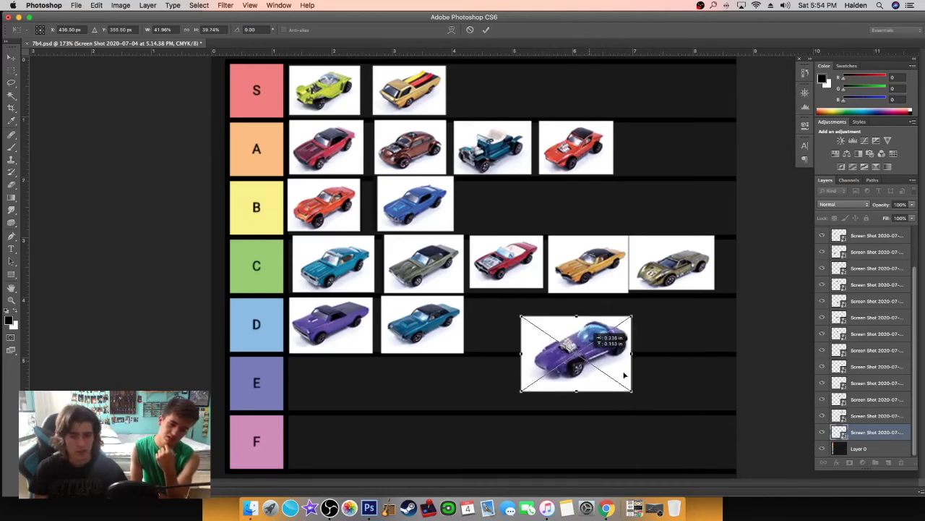
{"action": "left_click_drag", "start_coordinate": [632, 391], "coordinate": [613, 382]}
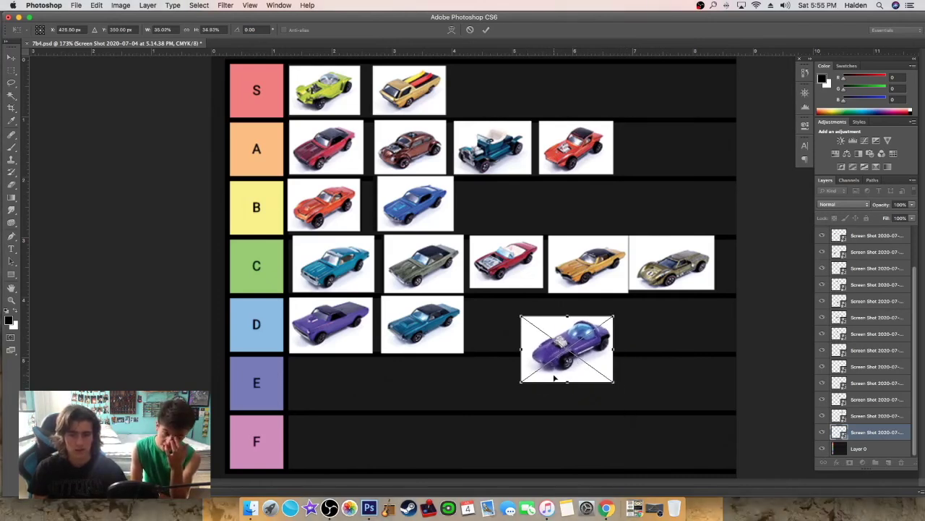
{"action": "left_click_drag", "start_coordinate": [546, 369], "coordinate": [661, 119]}
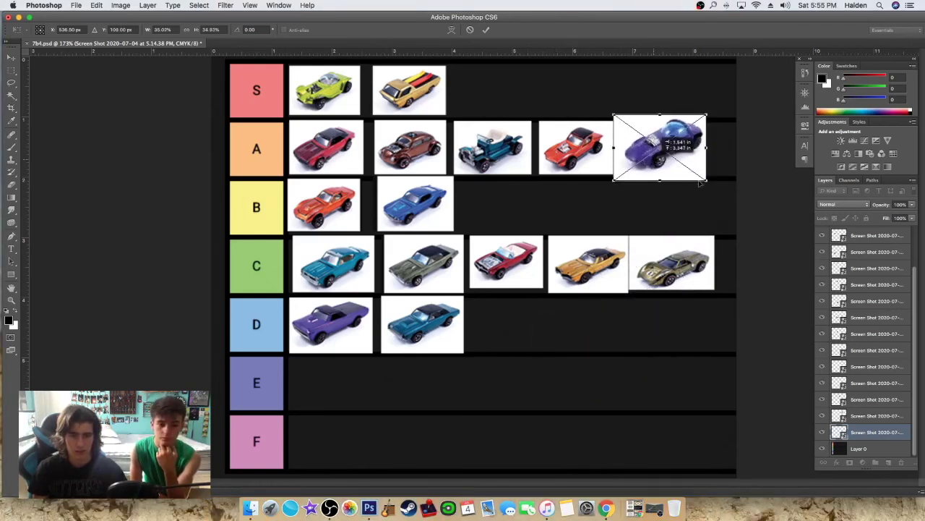
{"action": "mouse_move", "coordinate": [705, 180]}
{"action": "left_mouse_down"}
{"action": "mouse_move", "coordinate": [680, 163]}
{"action": "mouse_move", "coordinate": [697, 174]}
{"action": "left_mouse_up"}
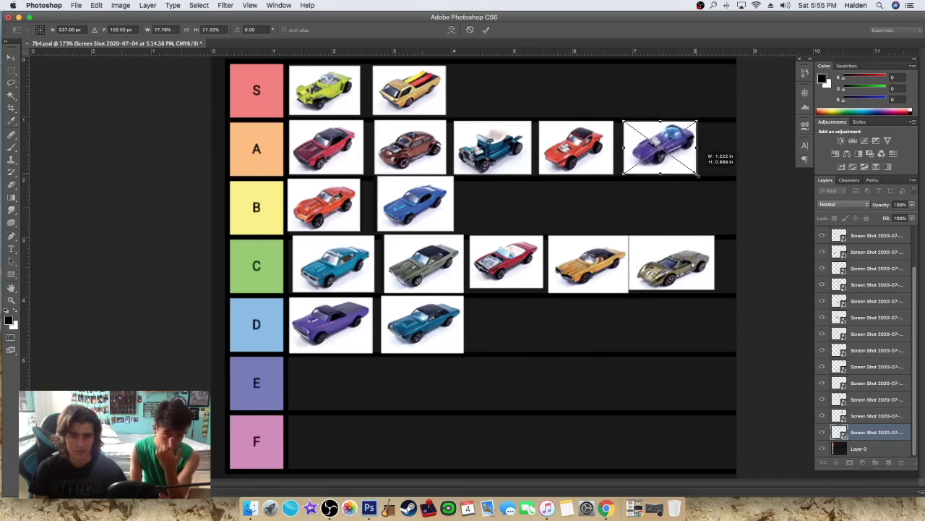
- Drop the red car third in row B and shift the purple car left to fourth in row A
{"action": "key", "text": "Return"}
{"action": "left_click", "coordinate": [860, 415]}
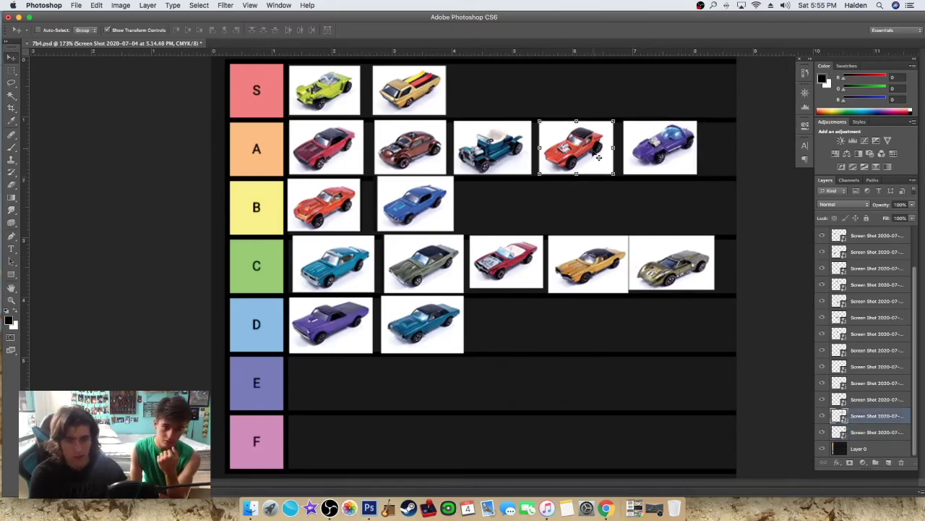
{"action": "left_click_drag", "start_coordinate": [598, 157], "coordinate": [522, 214]}
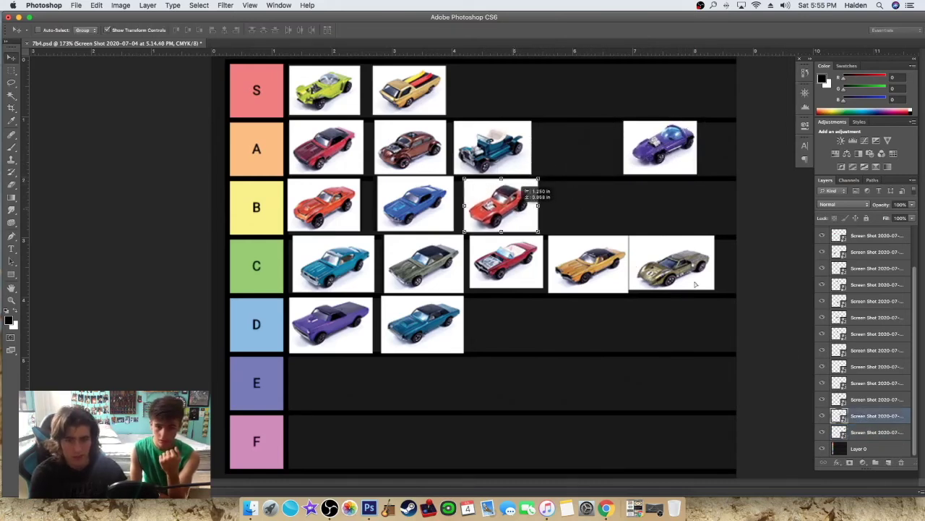
{"action": "left_click", "coordinate": [873, 431]}
{"action": "left_click_drag", "start_coordinate": [654, 147], "coordinate": [571, 147]}
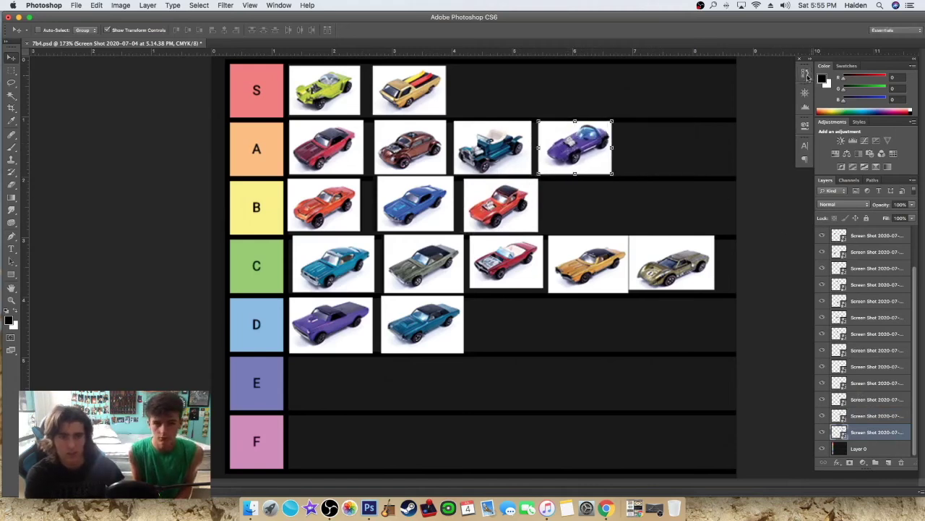